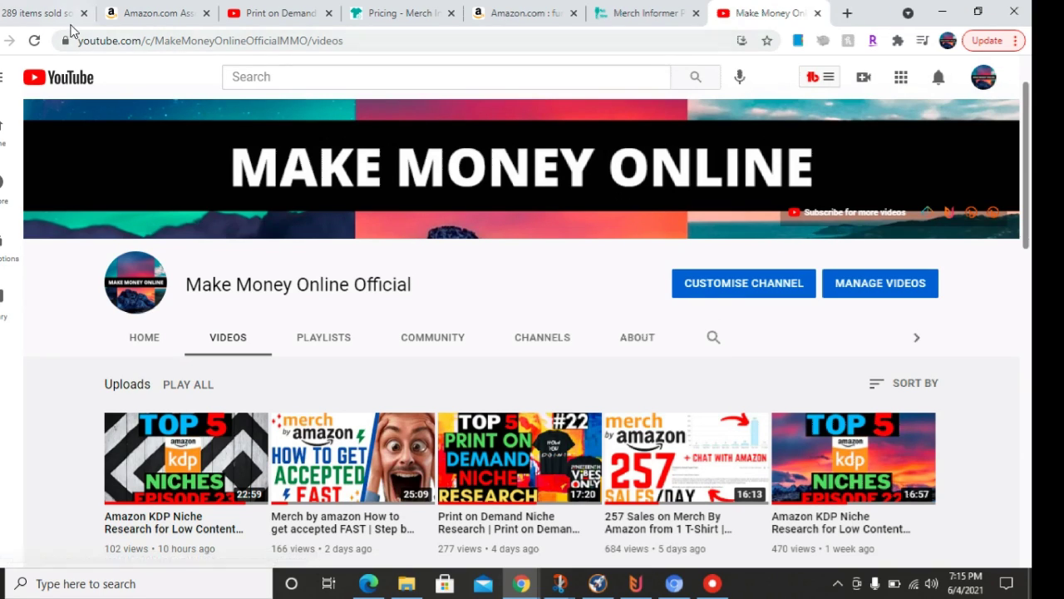
Review the Merch by Amazon sales dashboard and look at the upload list in Flying Upload.
left_click(46, 15)
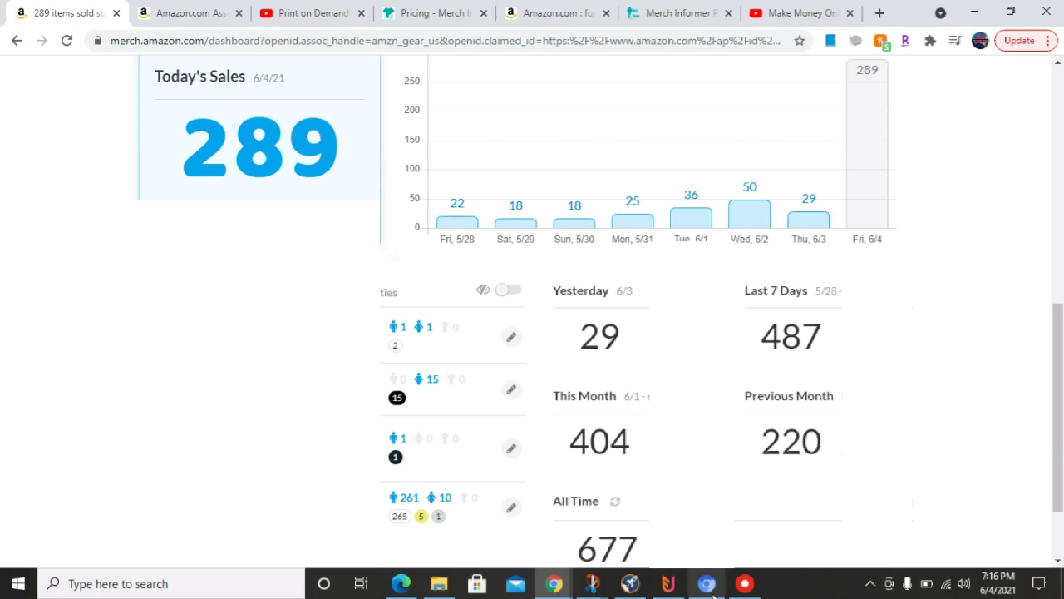
left_click(667, 584)
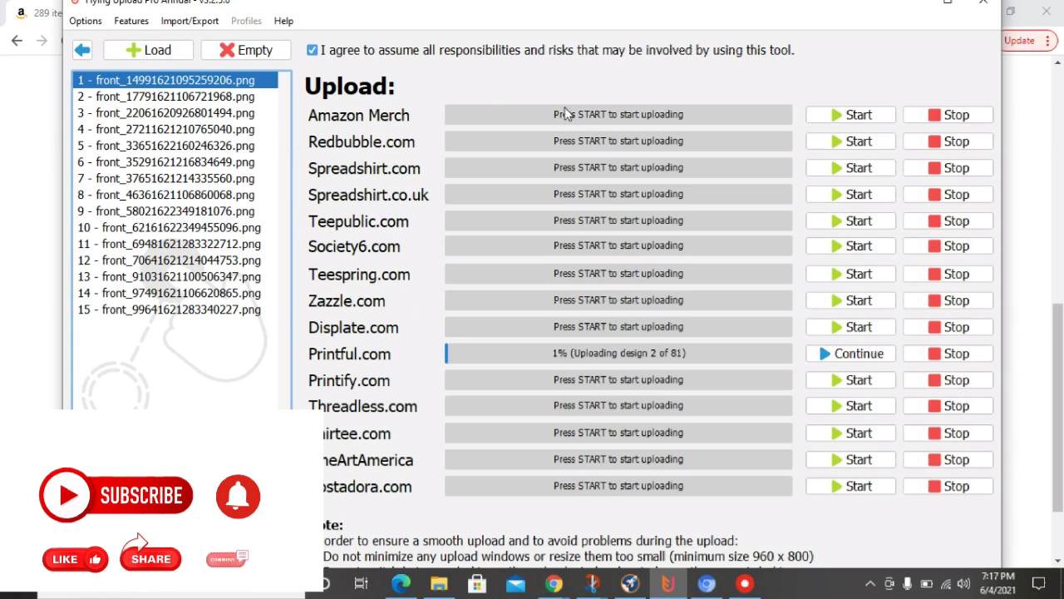
left_click(915, 10)
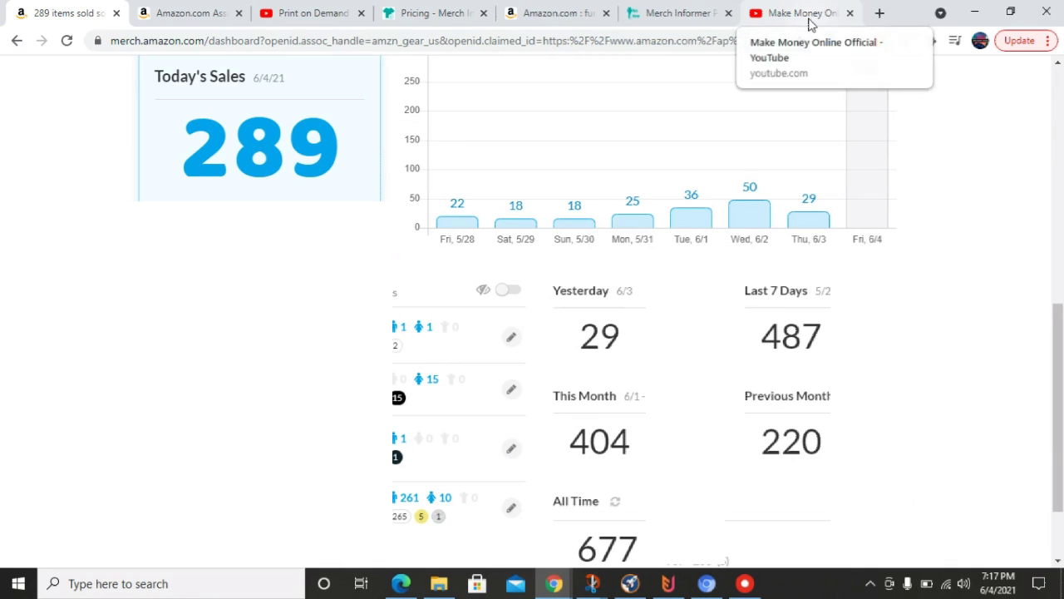
Open the About page of the Make Money Online Official YouTube channel and reveal its business enquiries email address.
left_click(801, 13)
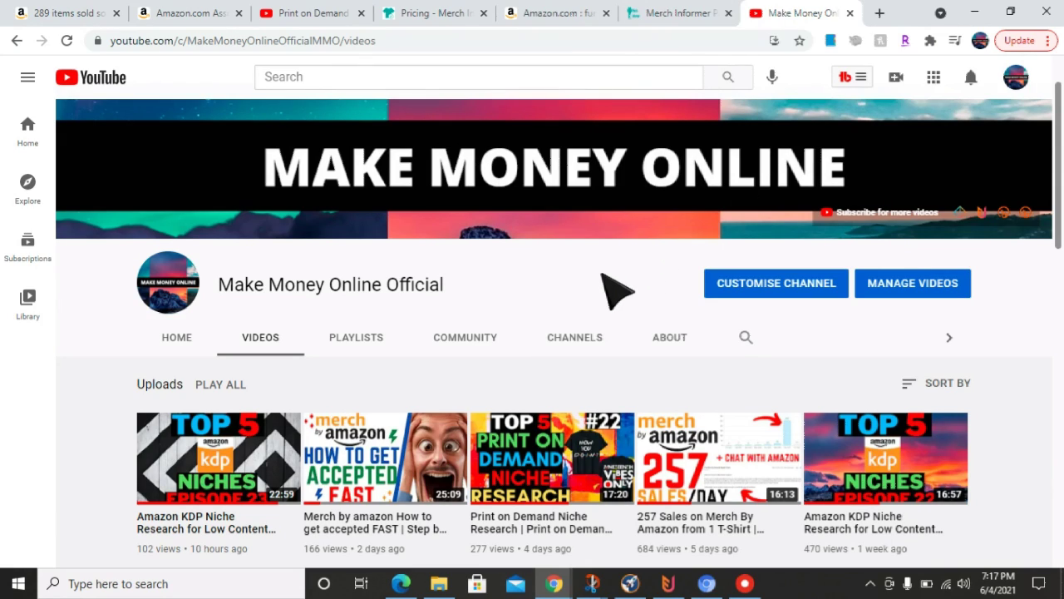
left_click(666, 342)
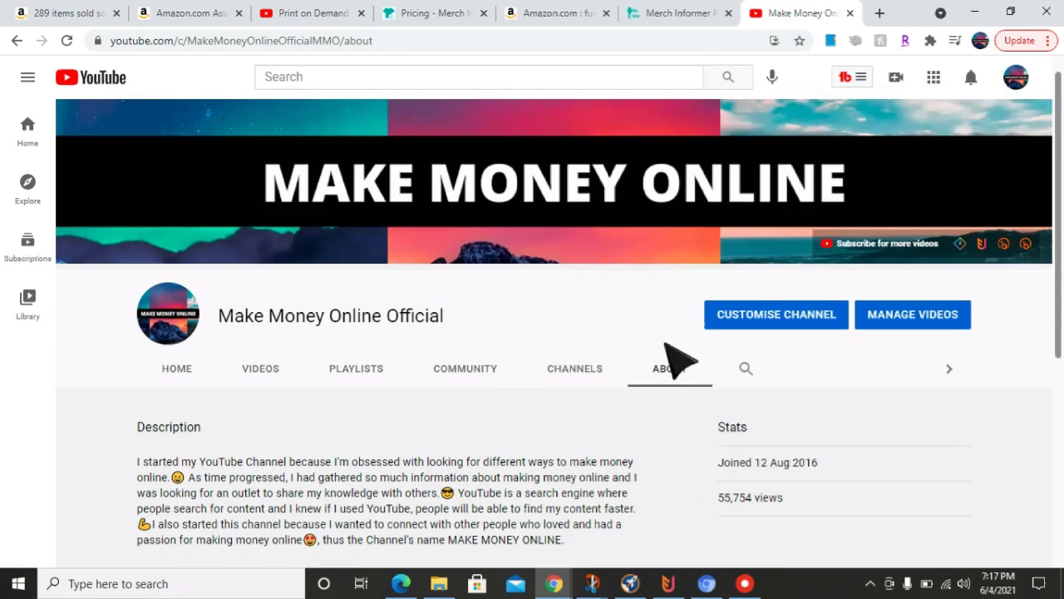
scroll(562, 419, "down", 4)
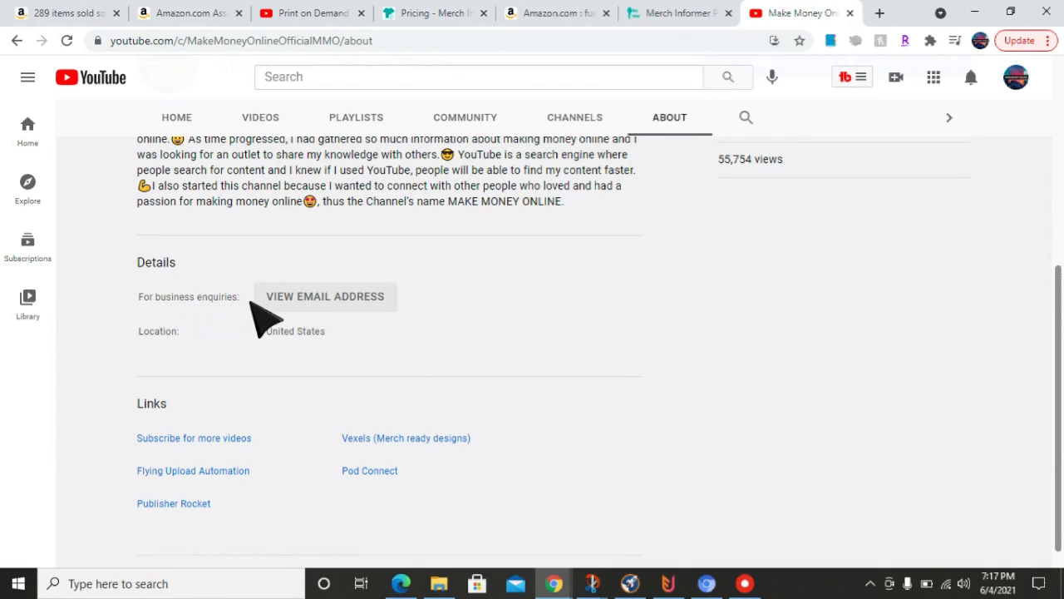
left_click(330, 296)
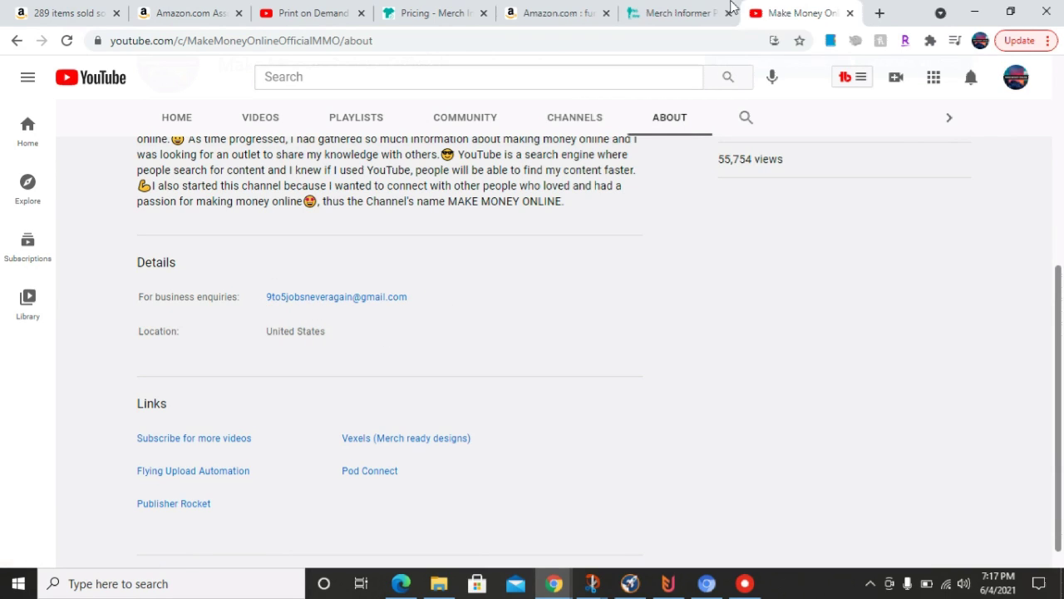
Review the Merch by Amazon sales dashboard and the viewer comments on the Print on Demand YouTube video.
left_click(74, 13)
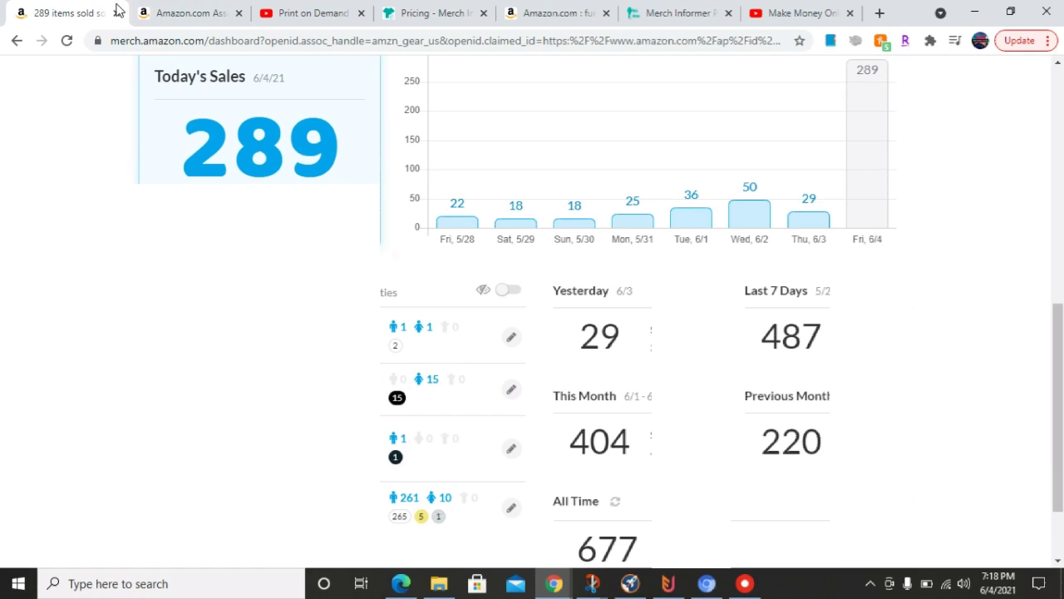
left_click(190, 12)
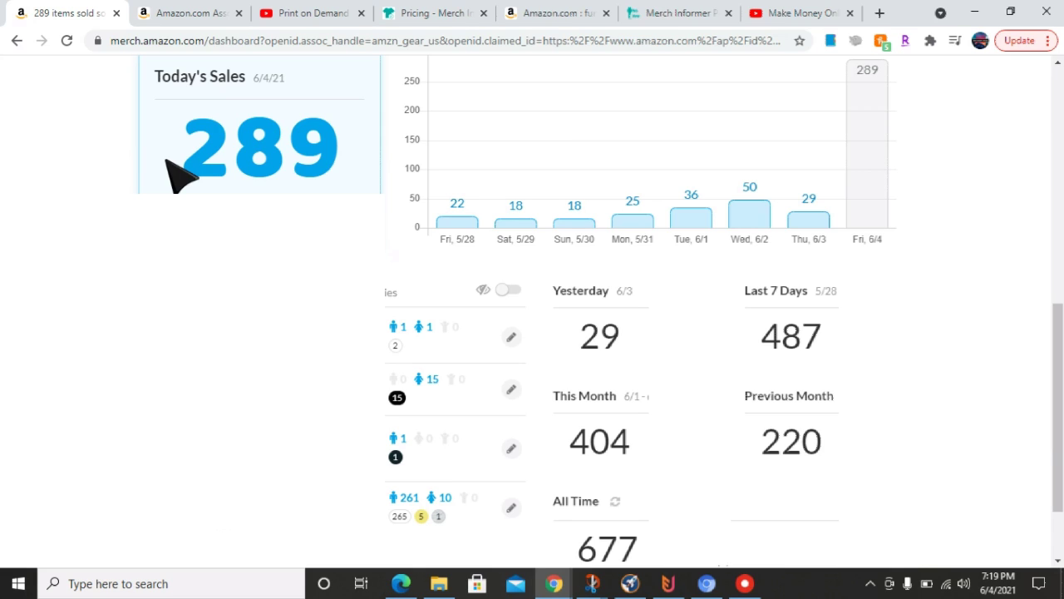
left_click(324, 22)
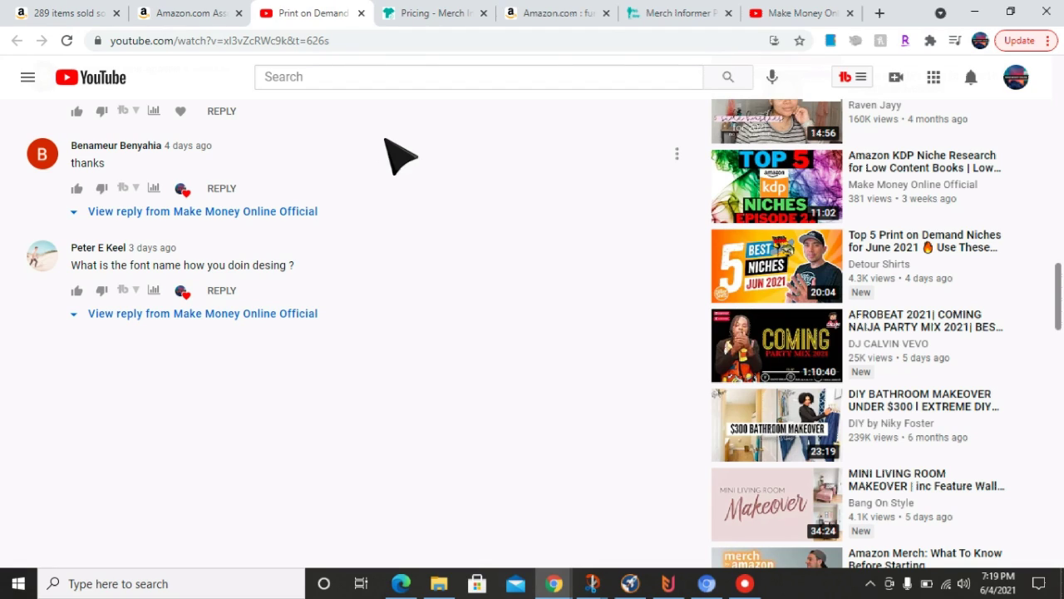
Examine Merch Informer's monthly pricing plans and the tools listed in the member account menu.
left_click(425, 17)
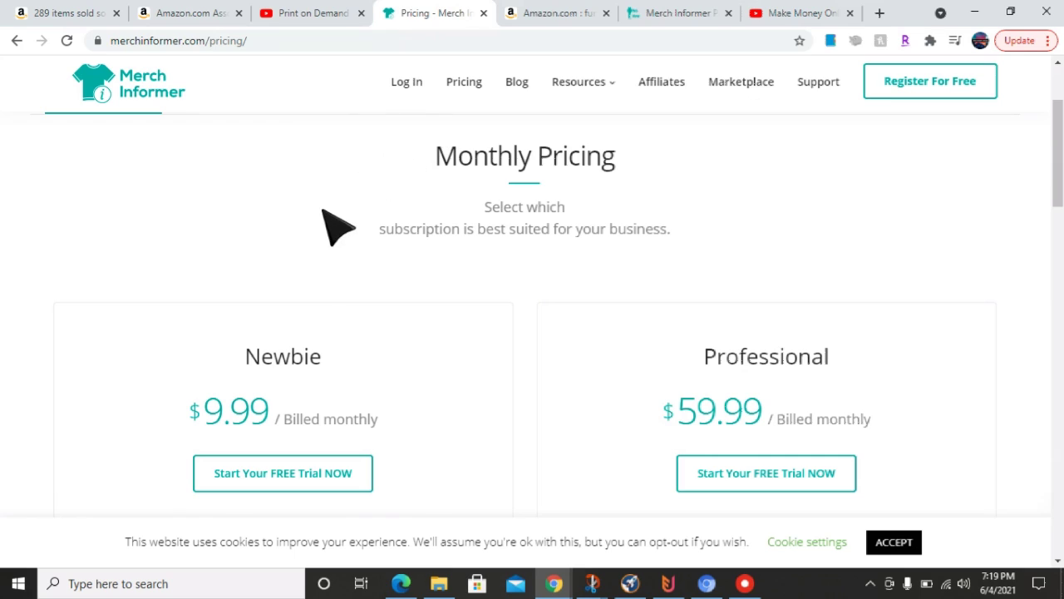
scroll(326, 217, "down", 1)
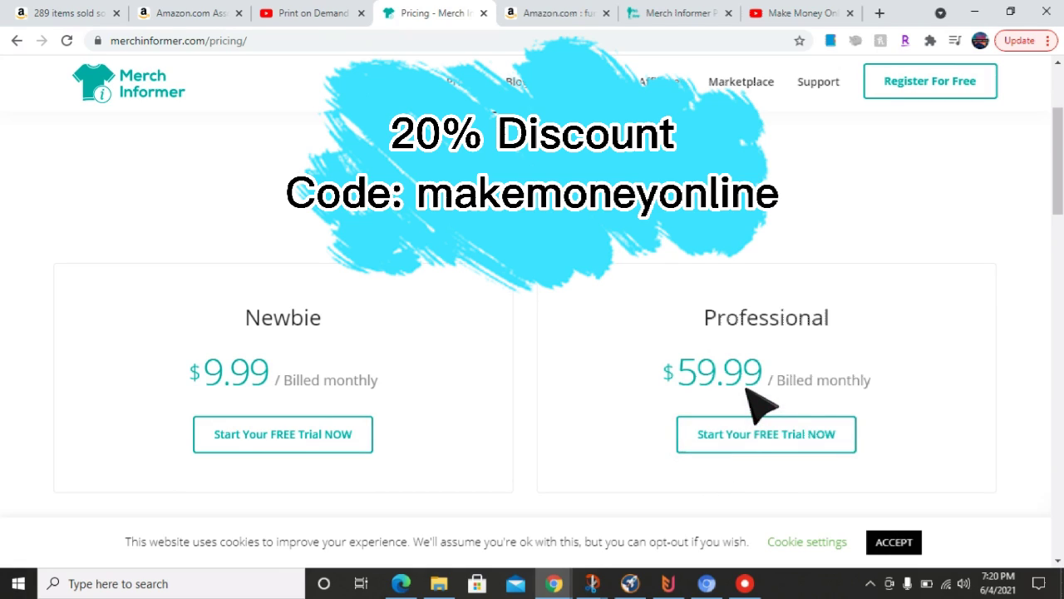
left_click(655, 23)
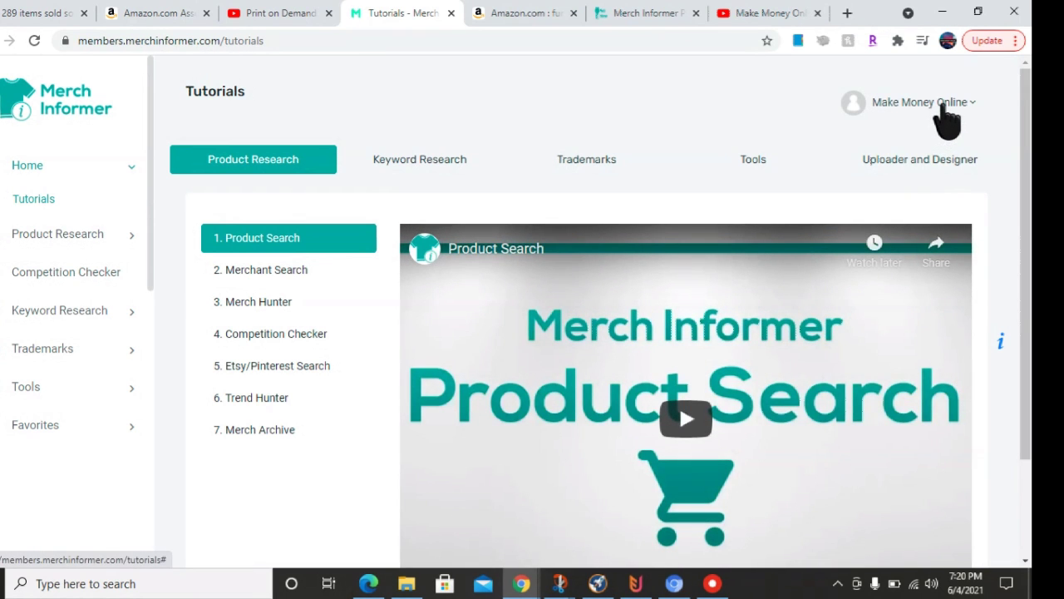
left_click(977, 104)
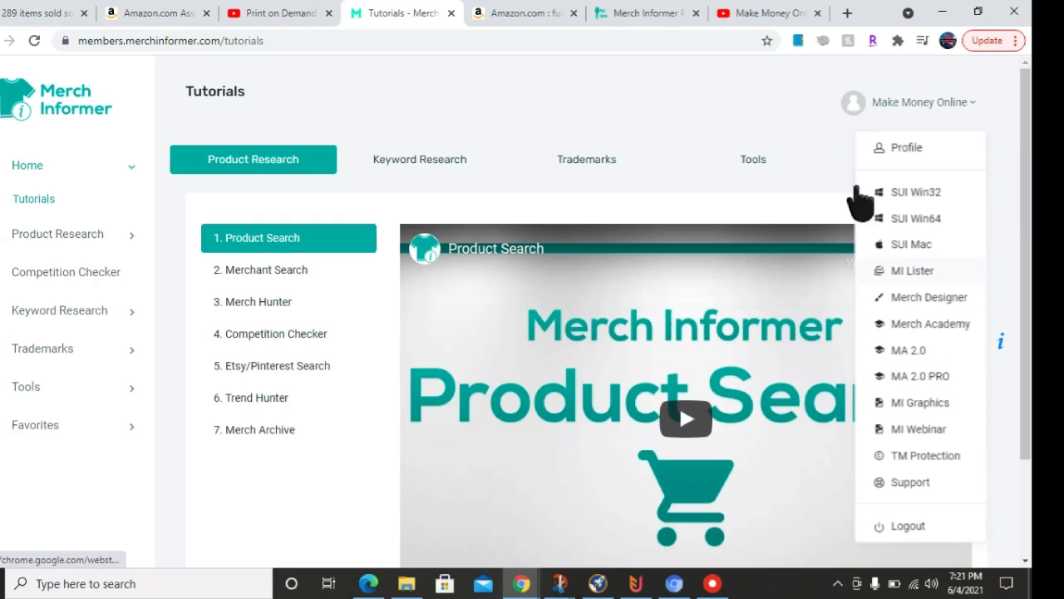
View the product details of the "Working on my Dad Bod" shirt in Amazon's funny fathers day shirt results.
left_click(645, 18)
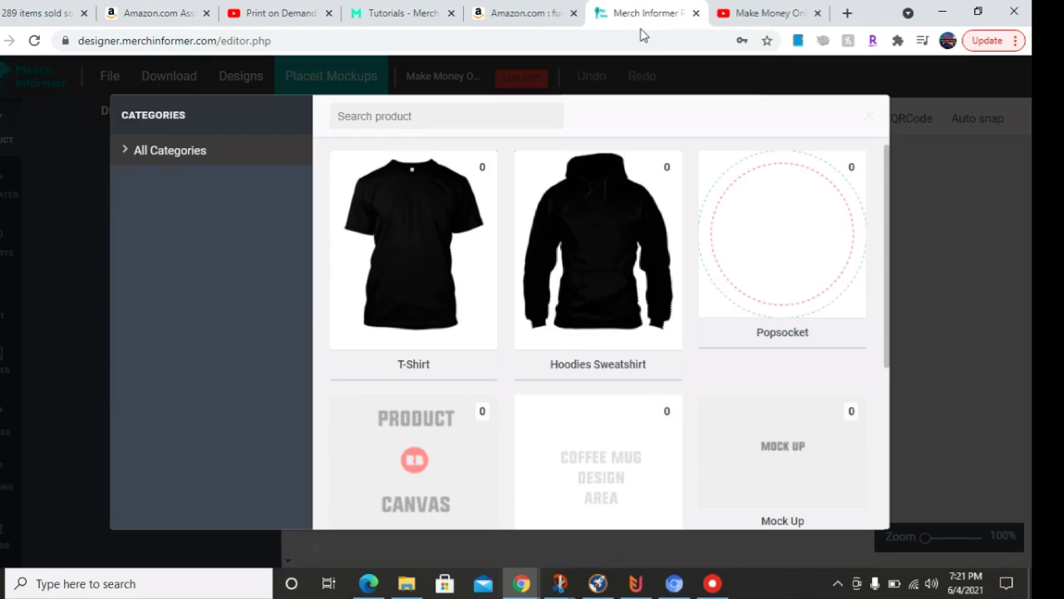
left_click(524, 14)
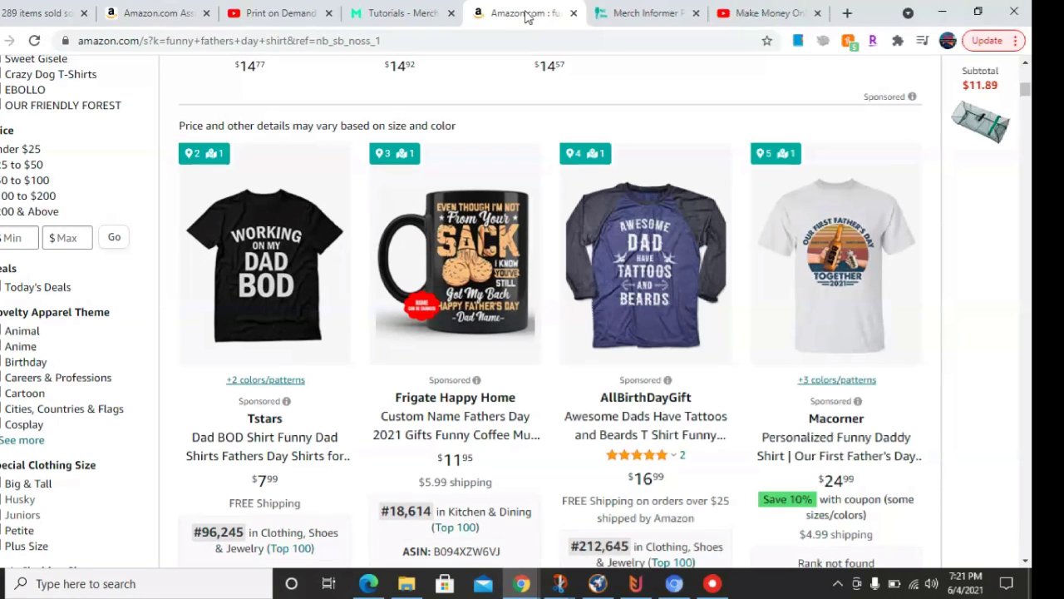
mouse_move(326, 258)
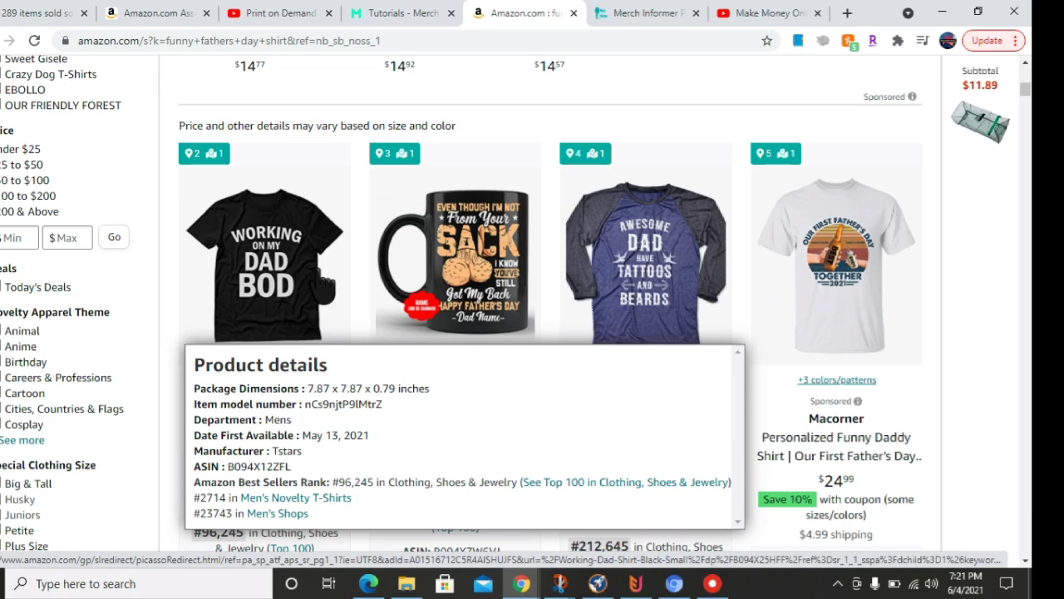
Choose the T-Shirt product in the Merch Informer designer and set its product color to black.
left_click(637, 15)
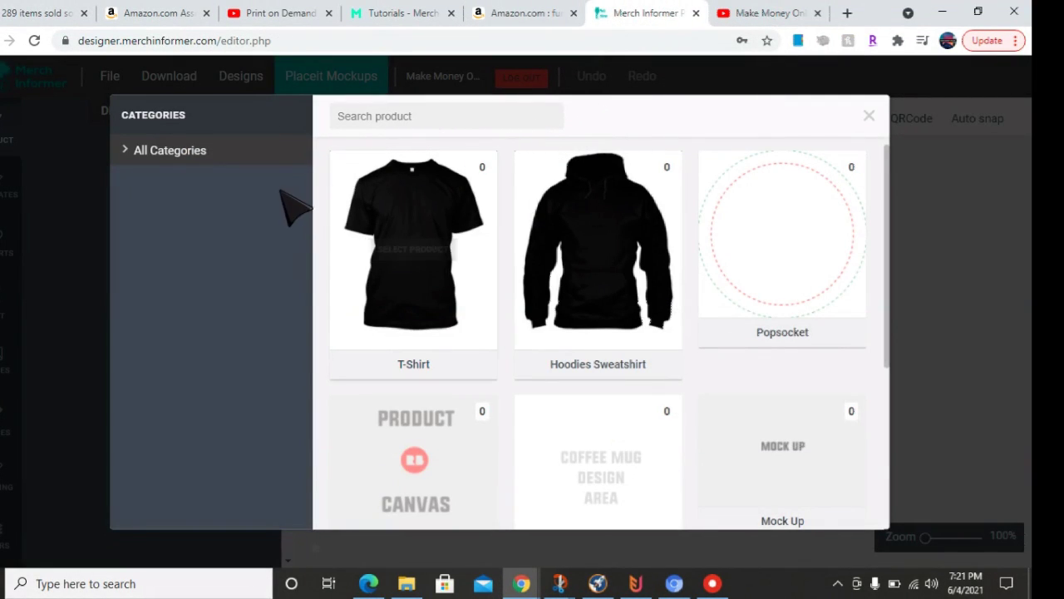
mouse_move(479, 237)
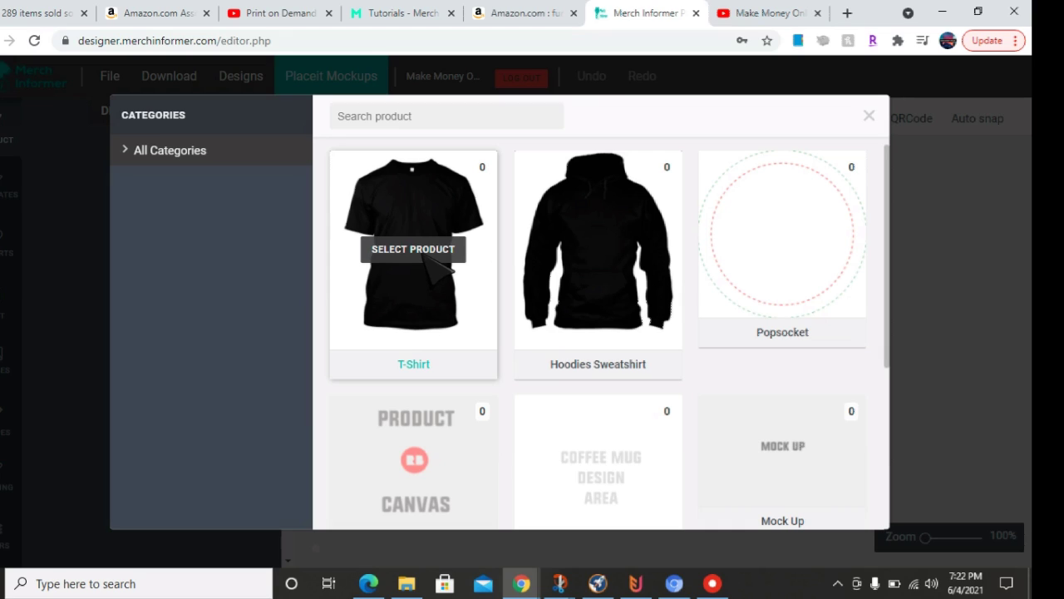
mouse_move(573, 325)
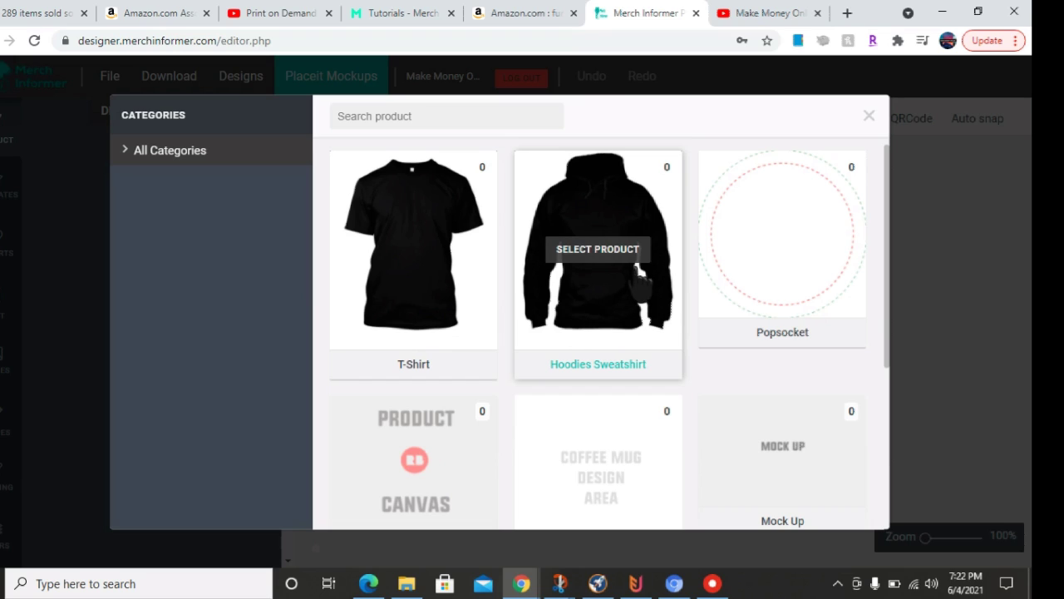
mouse_move(796, 267)
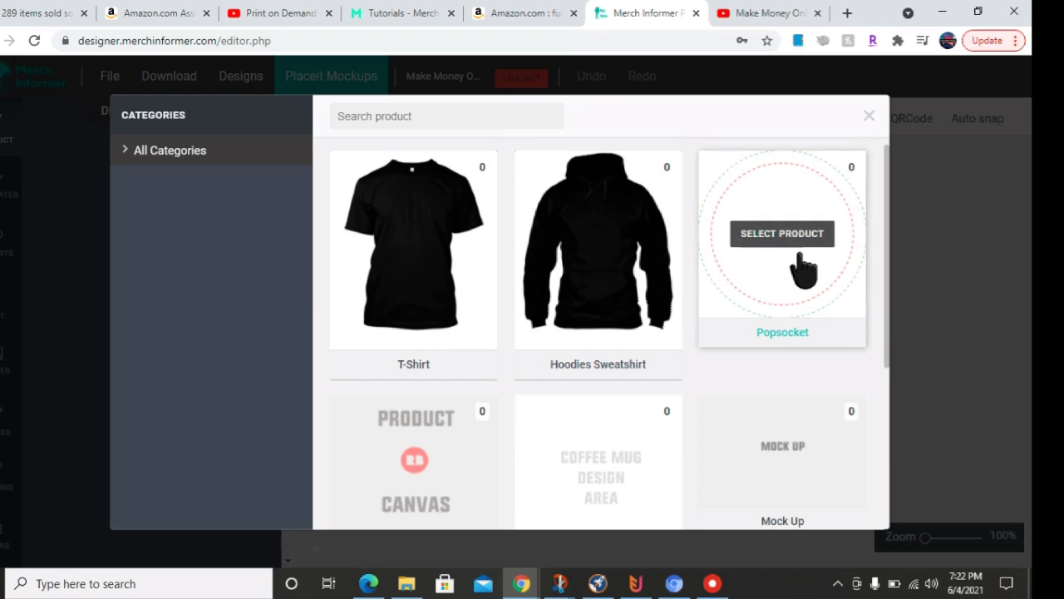
left_click(401, 241)
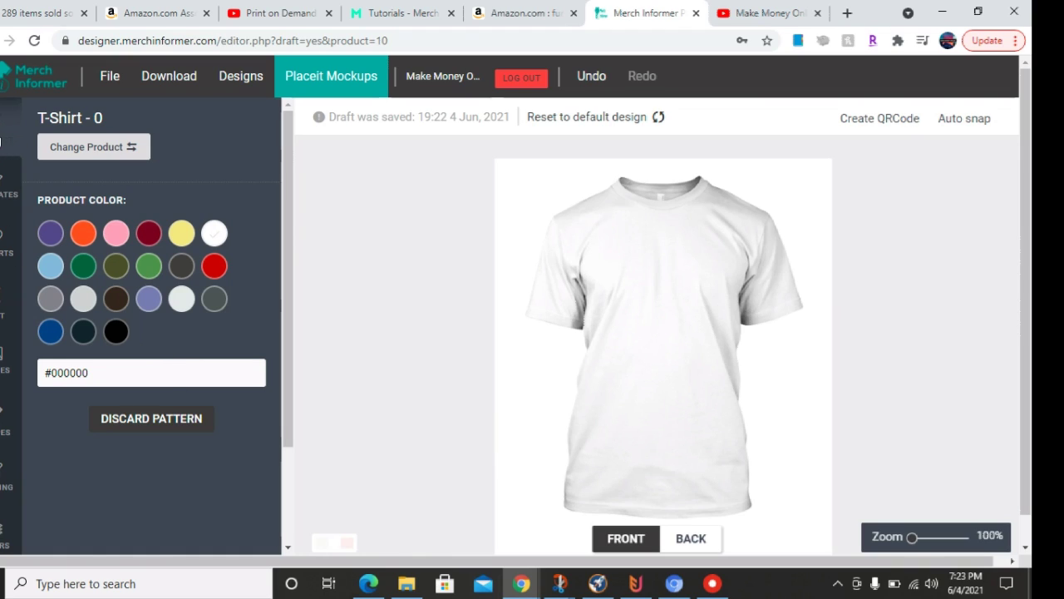
left_click(117, 332)
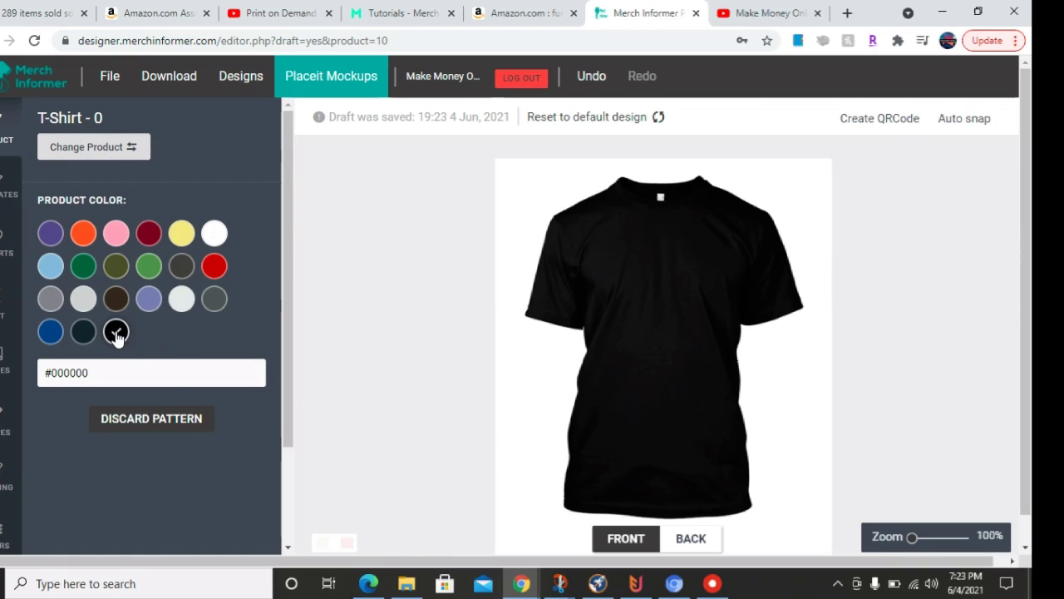
Check the reference Dad Bod shirt on Amazon and change the T-shirt's product color to white in the designer.
left_click(516, 14)
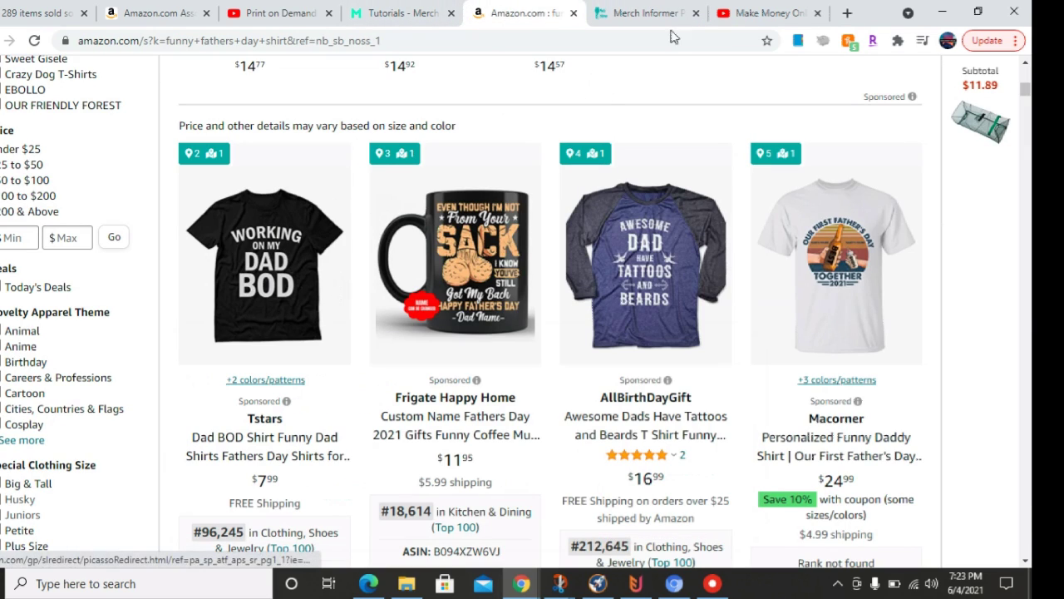
left_click(638, 25)
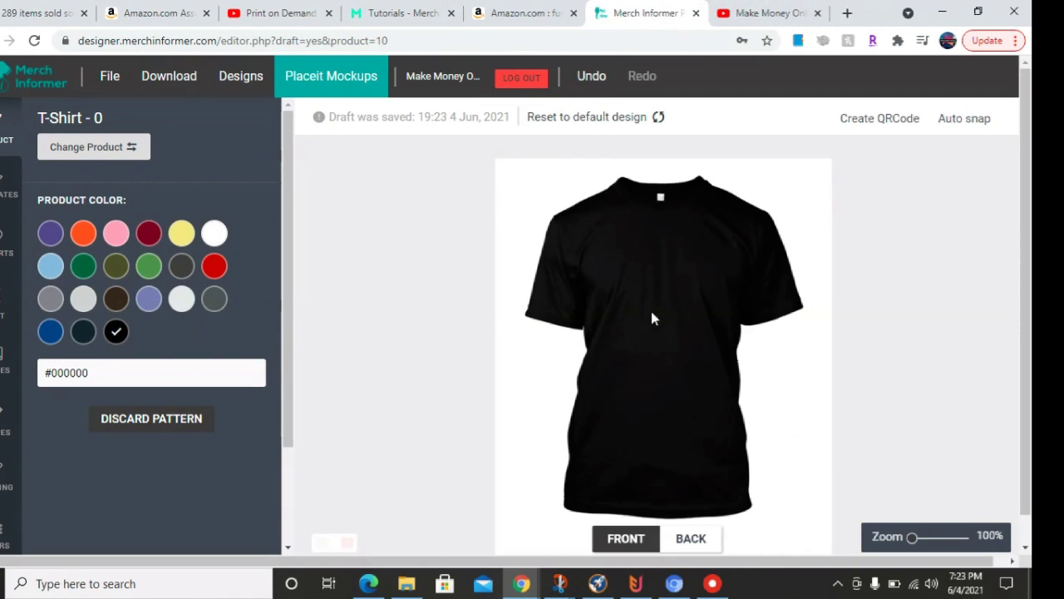
left_click(213, 237)
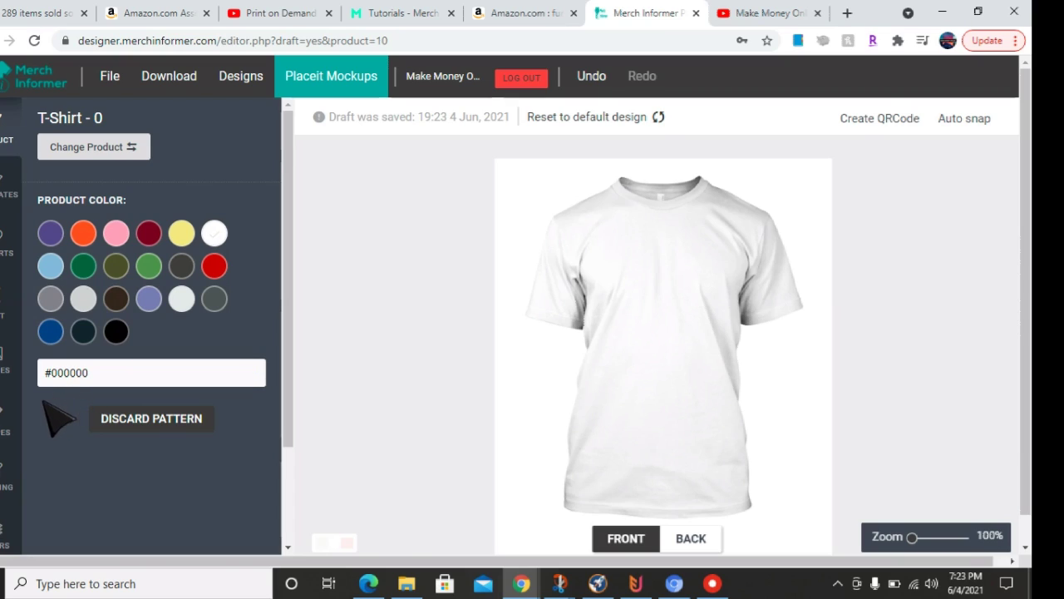
Browse the designer's cliparts, shapes and design layers.
left_click(12, 326)
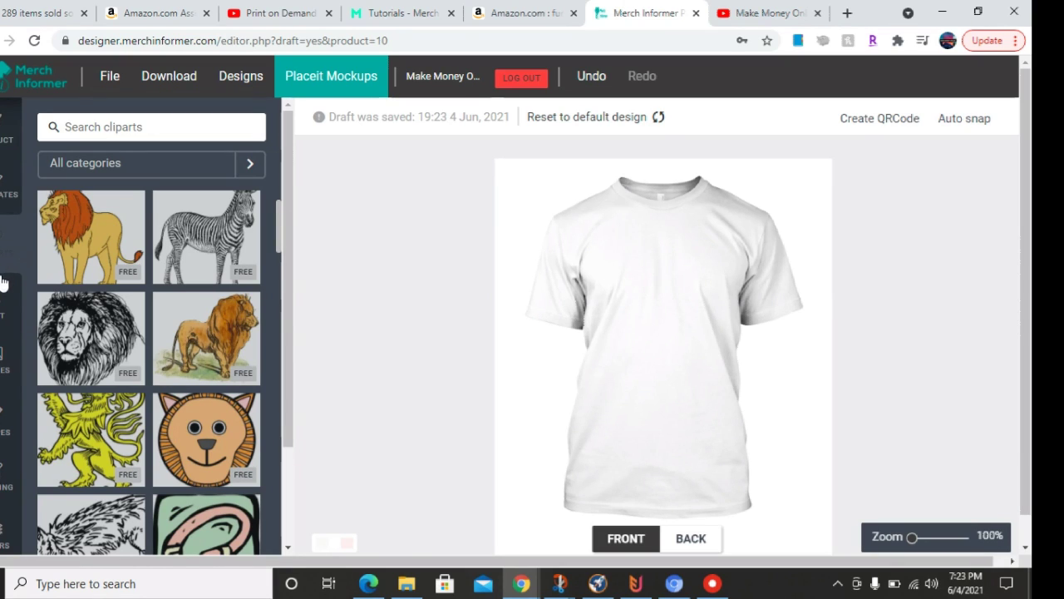
left_click(4, 437)
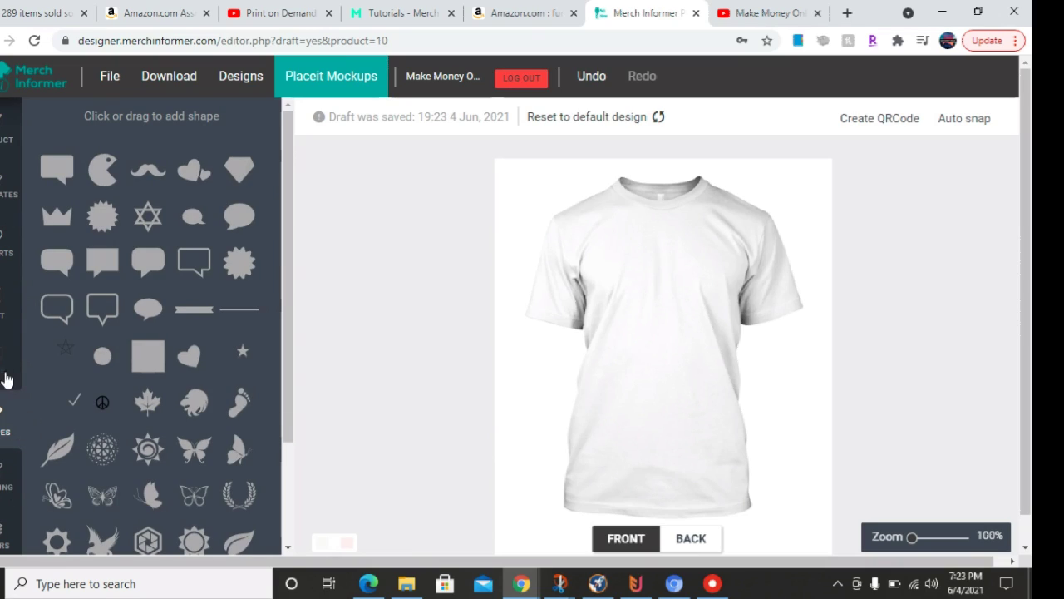
left_click(9, 532)
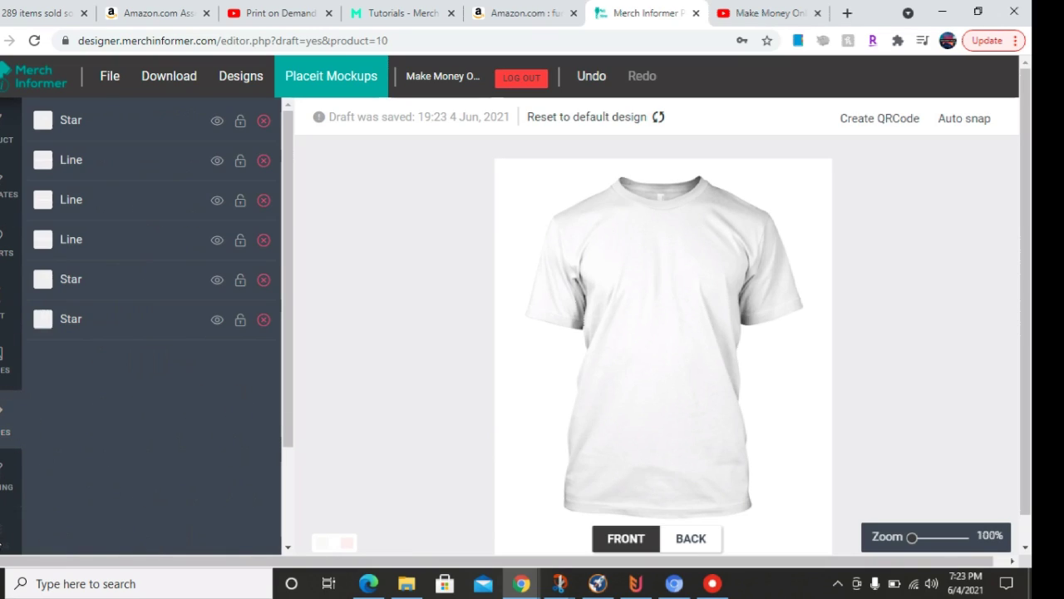
Look over the designer's text styles and fonts and read the YouTube comment asking about the font name.
left_click(2, 315)
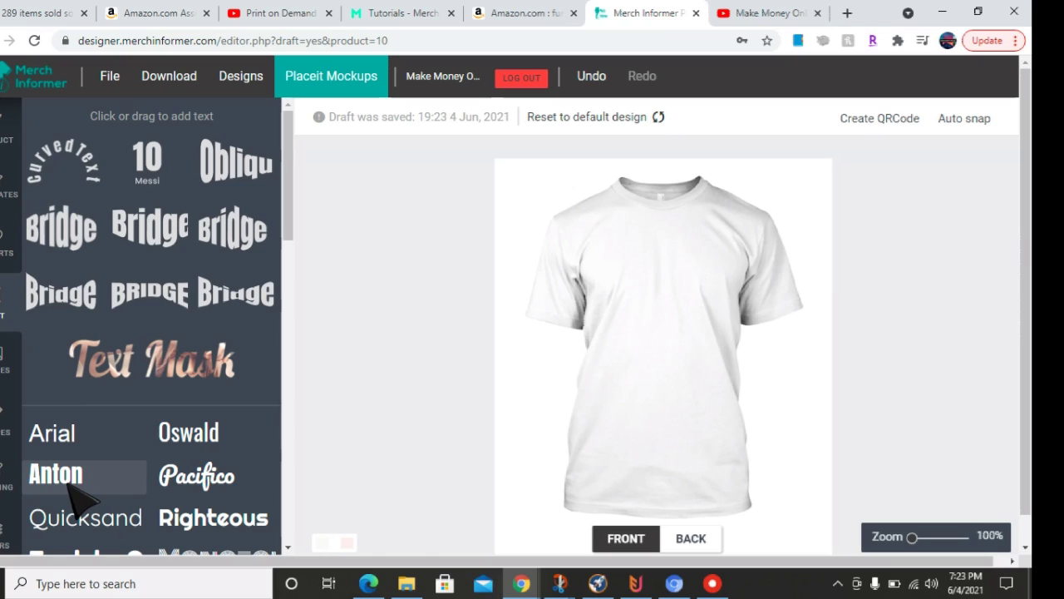
left_click(290, 16)
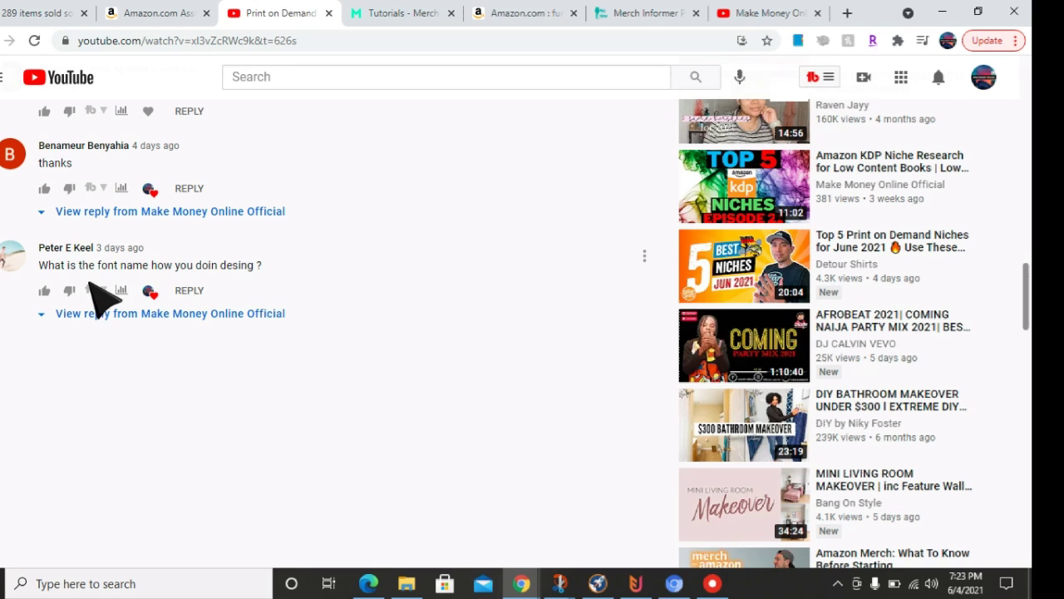
left_click(649, 12)
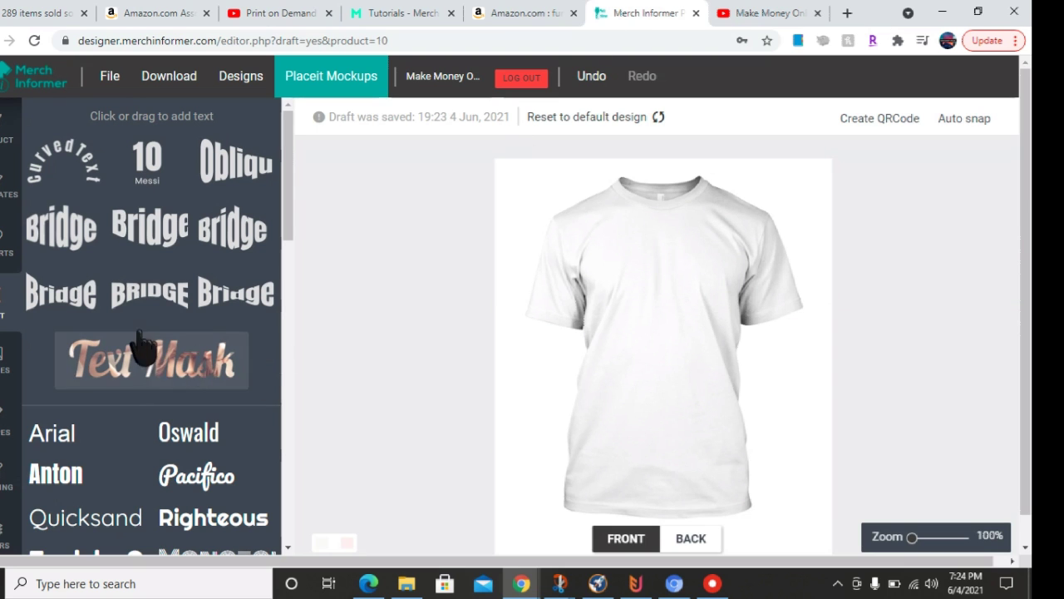
Add curved text reading "WORKING" in the Anton font across the T-shirt's chest, following the Amazon Dad Bod reference.
left_click(503, 17)
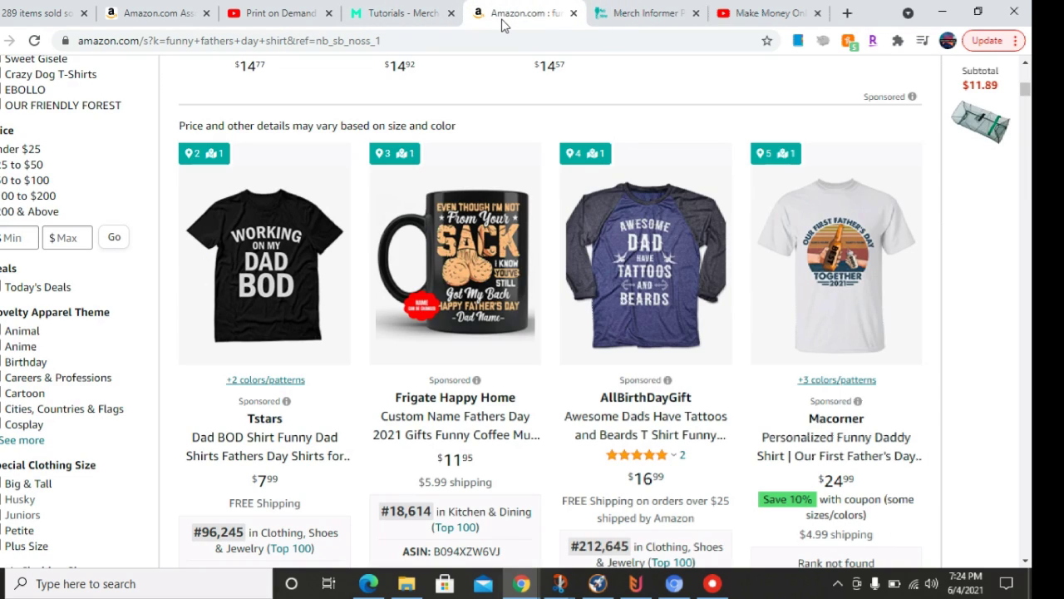
left_click(647, 14)
left_click(83, 173)
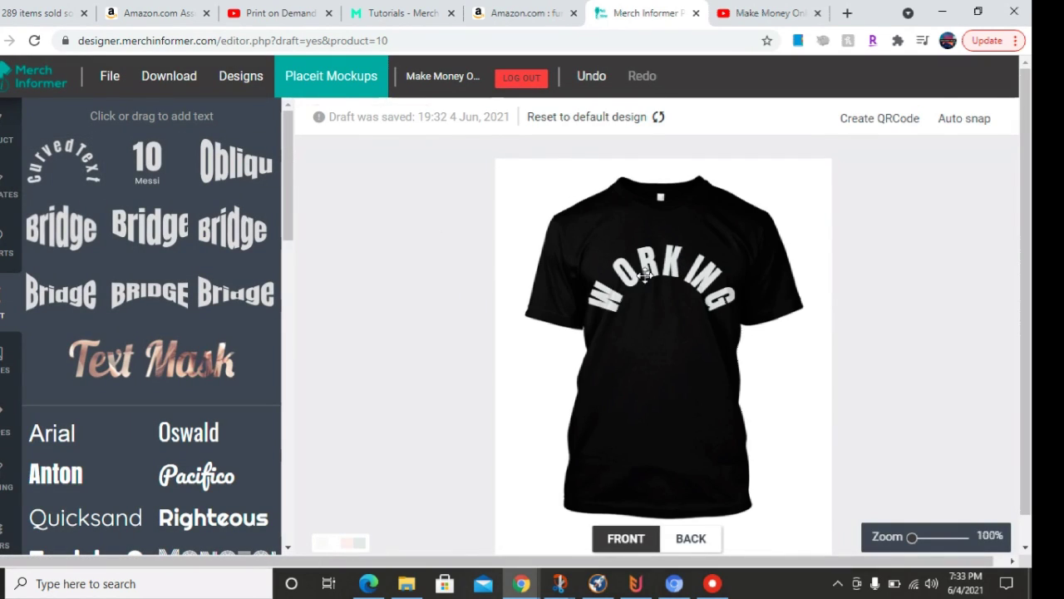
left_click(643, 279)
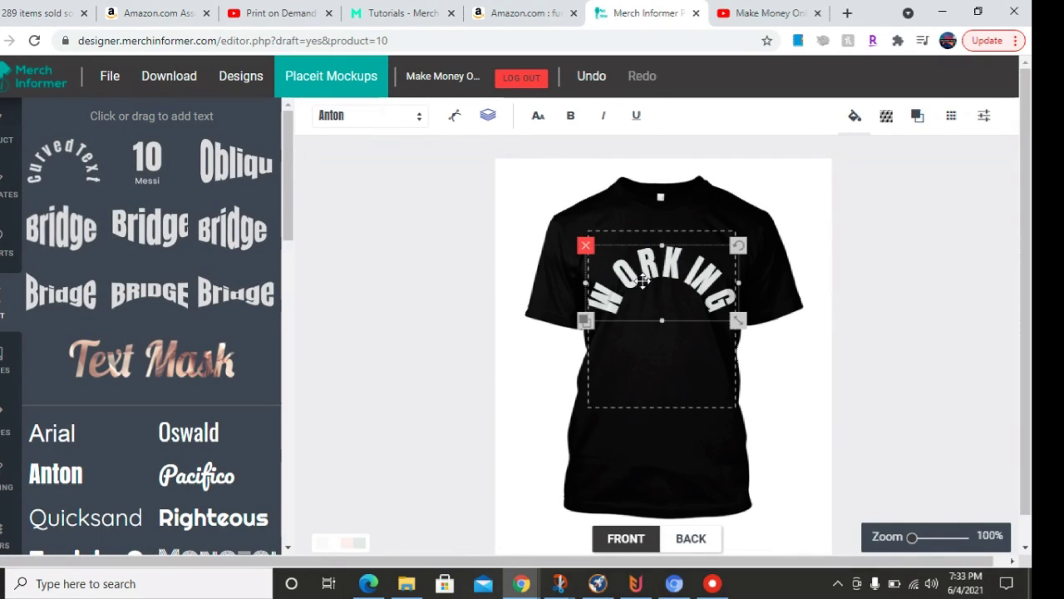
Set the curved WORKING text's letter spacing to 0 and its radius to 177.
left_click(454, 116)
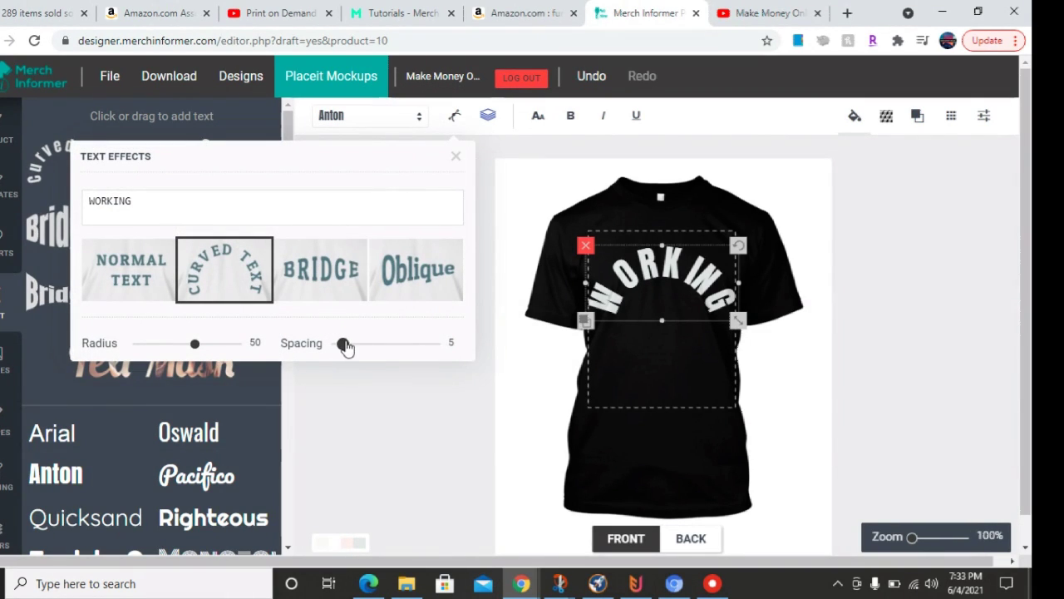
mouse_move(345, 348)
left_mouse_down()
mouse_move(375, 349)
mouse_move(339, 349)
left_mouse_up()
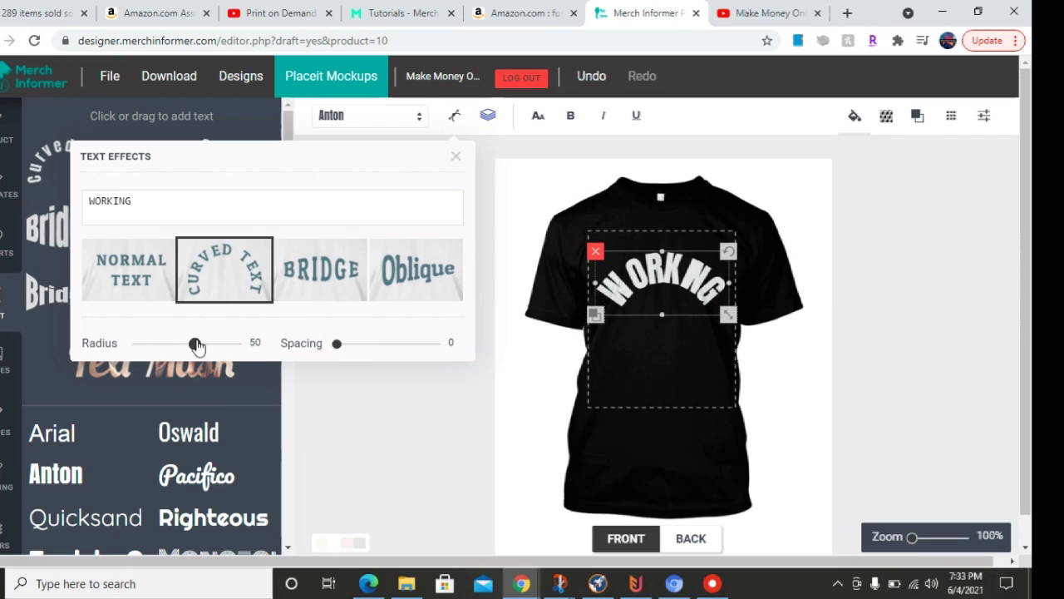
left_click_drag(197, 346, 216, 349)
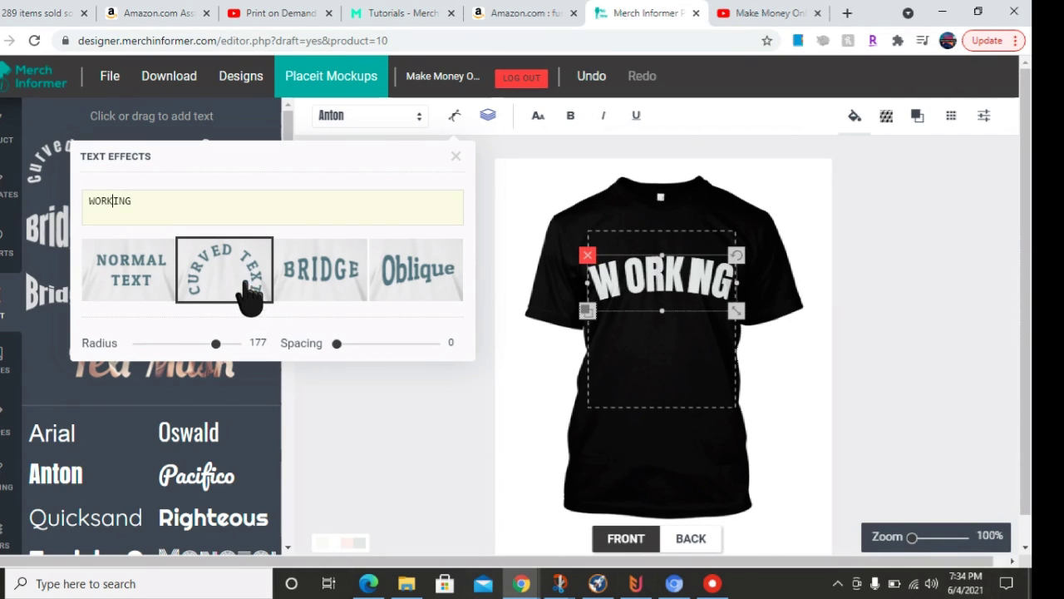
Try the Bridge and Oblique effects on the WORKING text and keep Bridge.
left_click(317, 282)
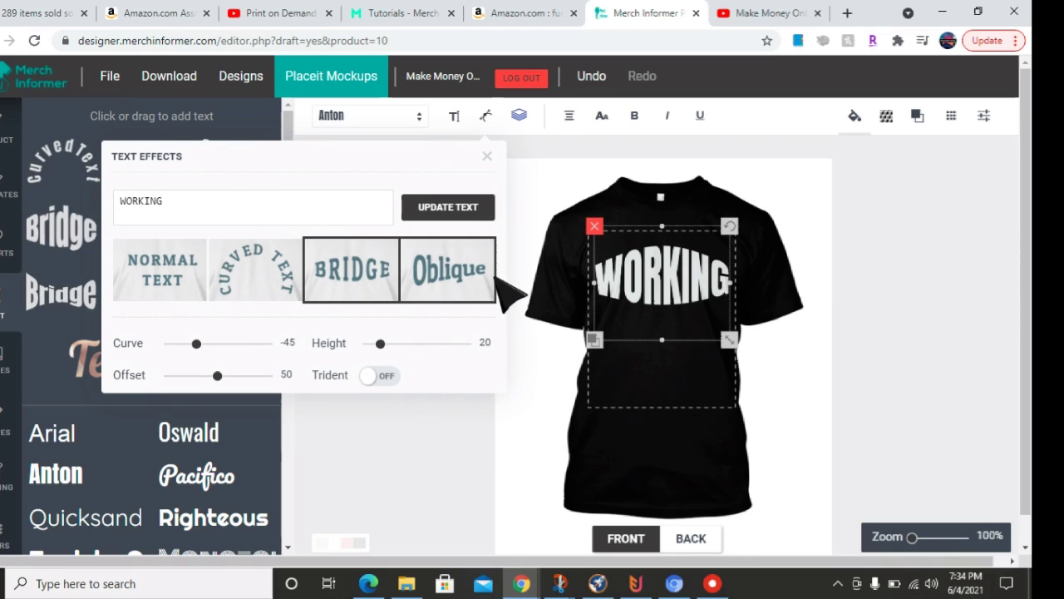
left_click(462, 283)
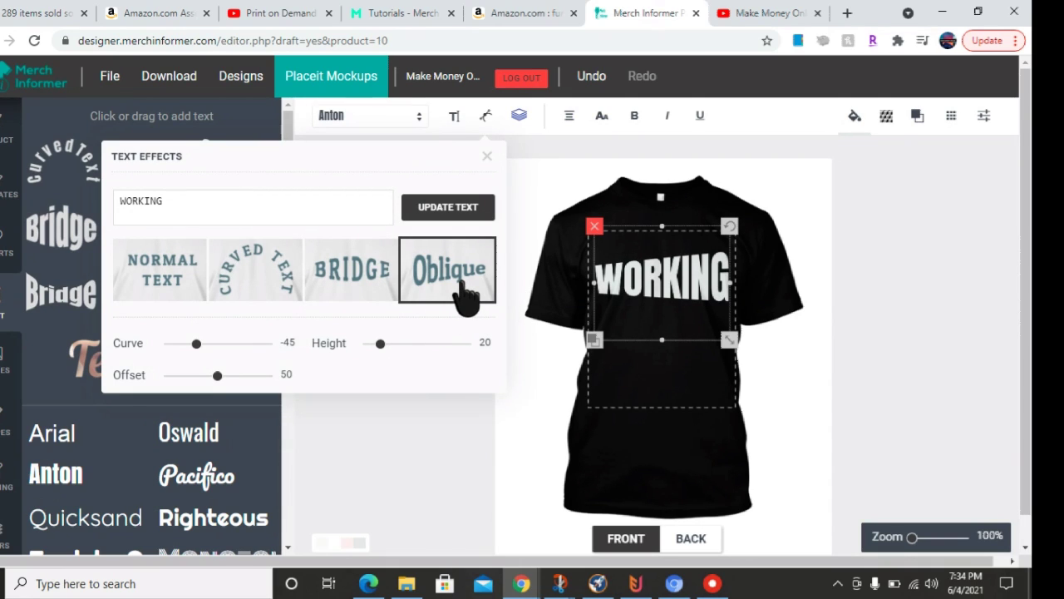
left_click(352, 274)
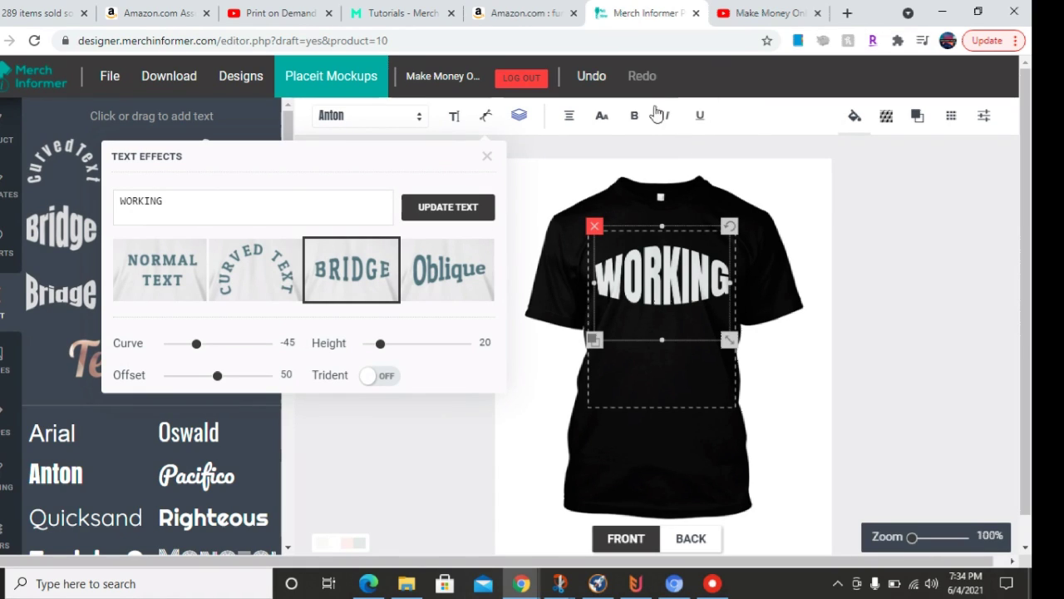
Check the Dad Bod reference shirt on Amazon and move WORKING slightly higher on the T-shirt in the designer.
left_click(531, 18)
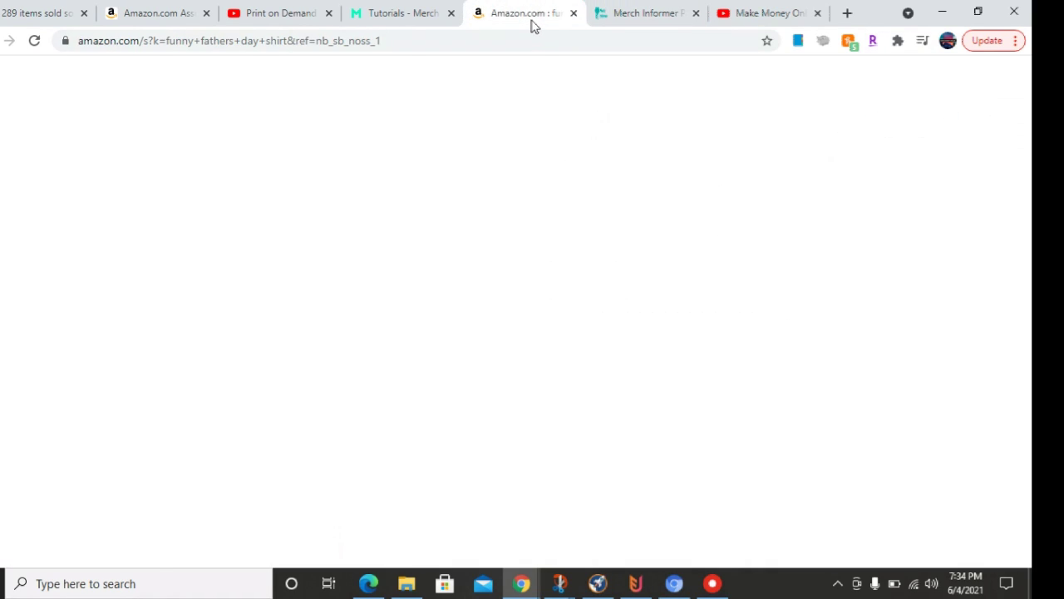
mouse_move(325, 283)
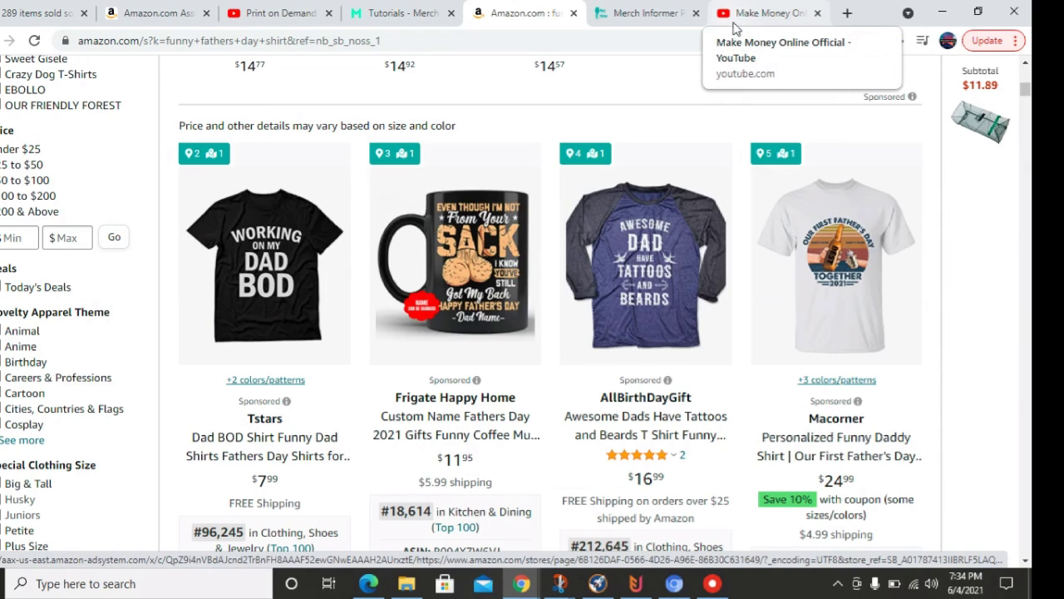
left_click(657, 15)
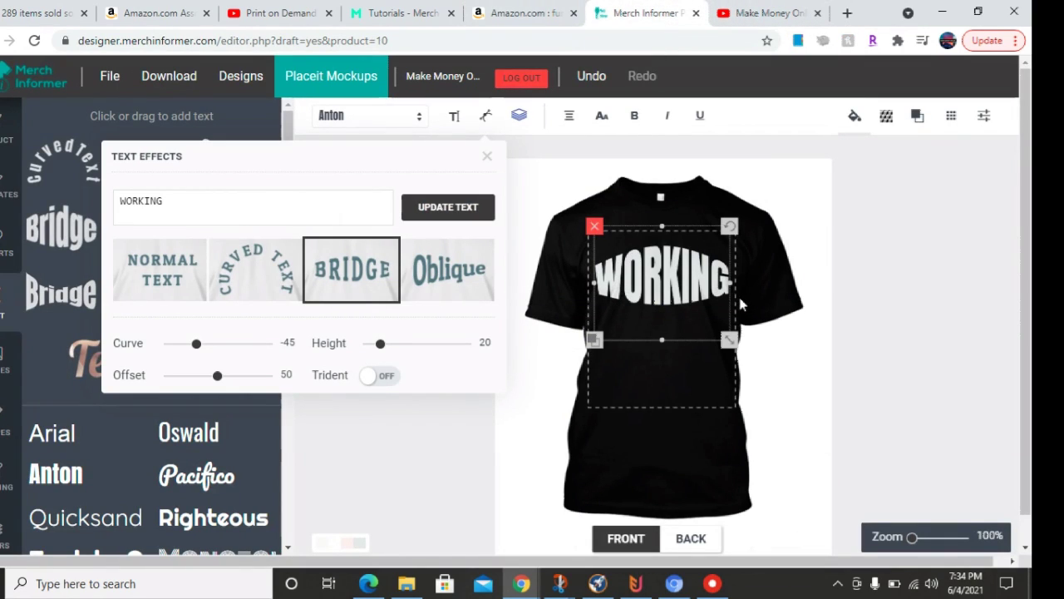
left_click_drag(679, 293, 678, 282)
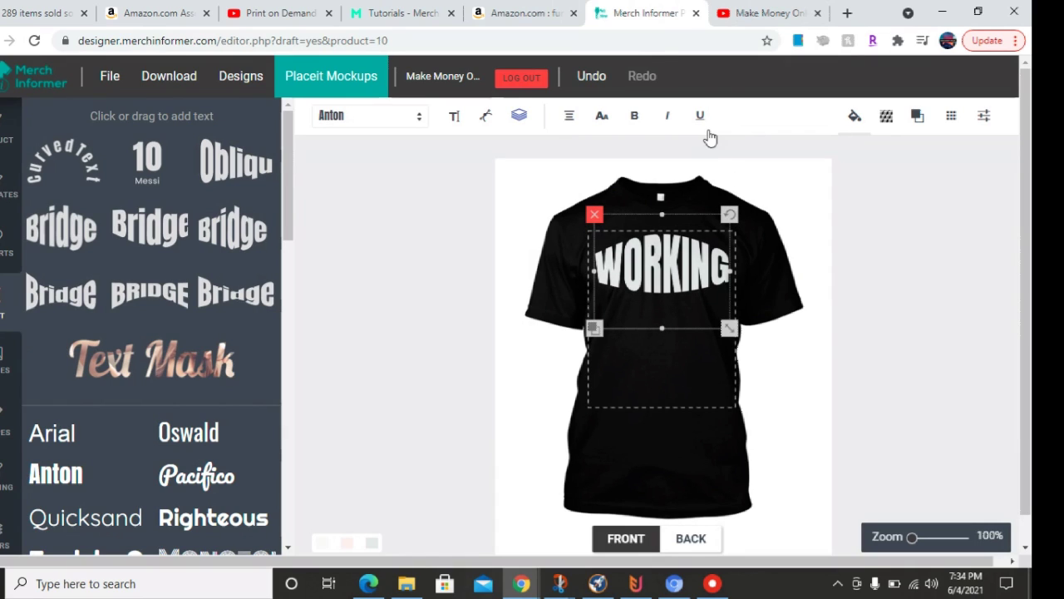
Recheck the Amazon reference and add a text line reading "ON MY" in the Anton font below WORKING.
left_click(496, 17)
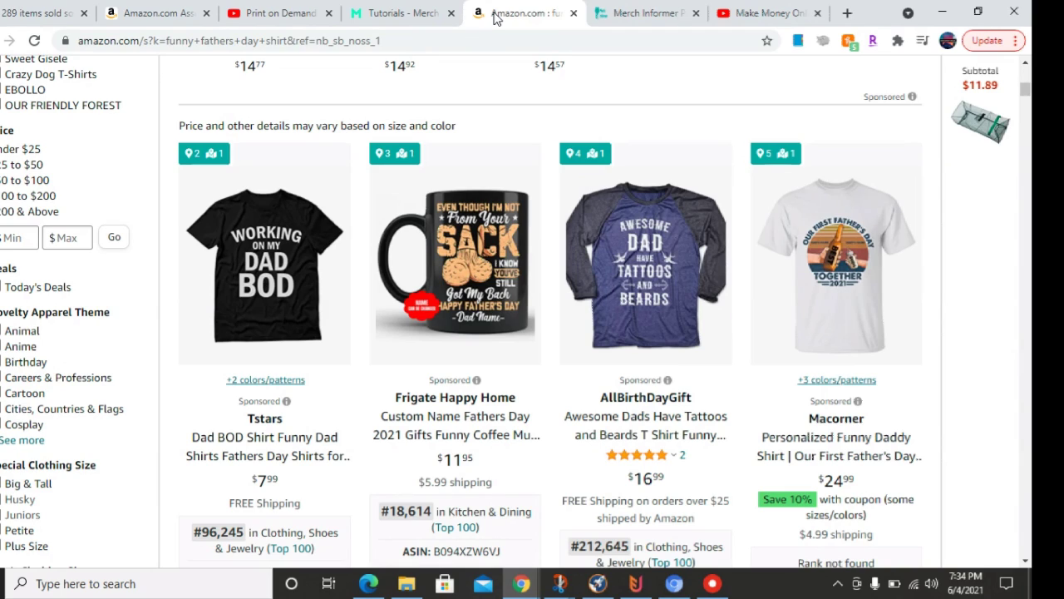
left_click(647, 15)
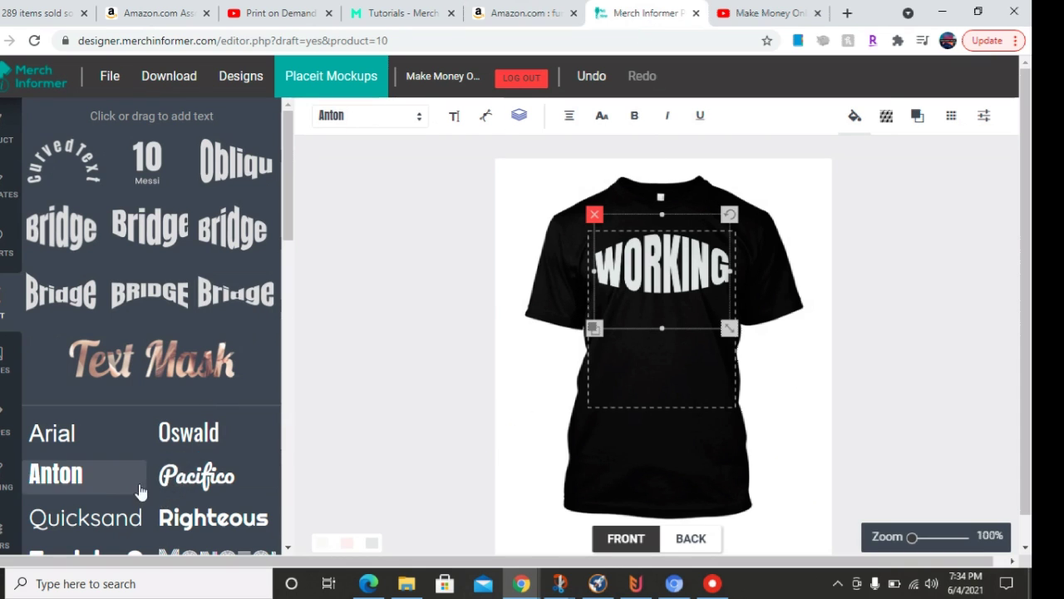
left_click(142, 491)
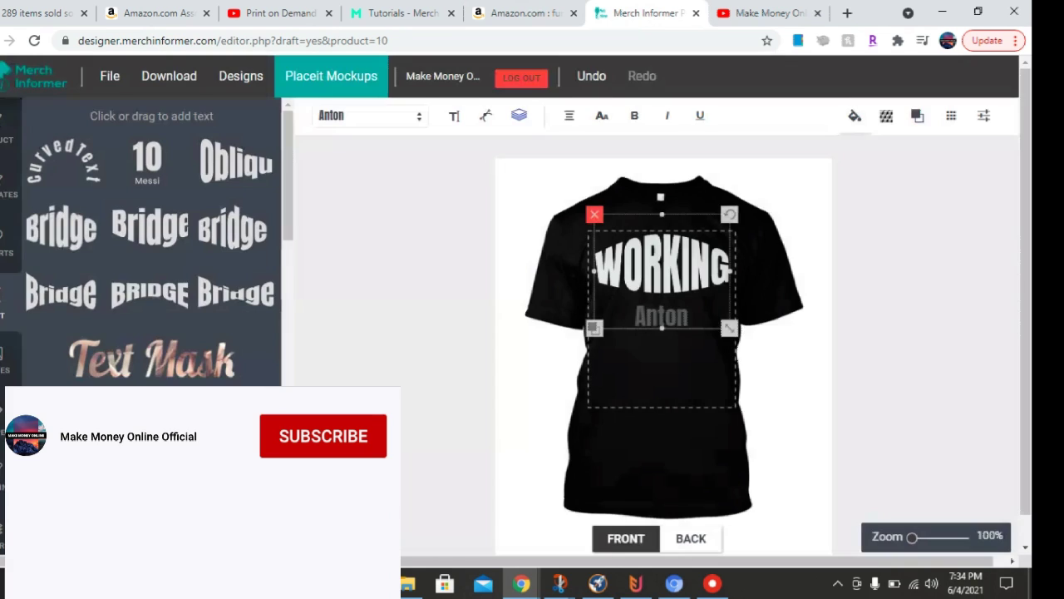
left_click(666, 323)
left_click(687, 320)
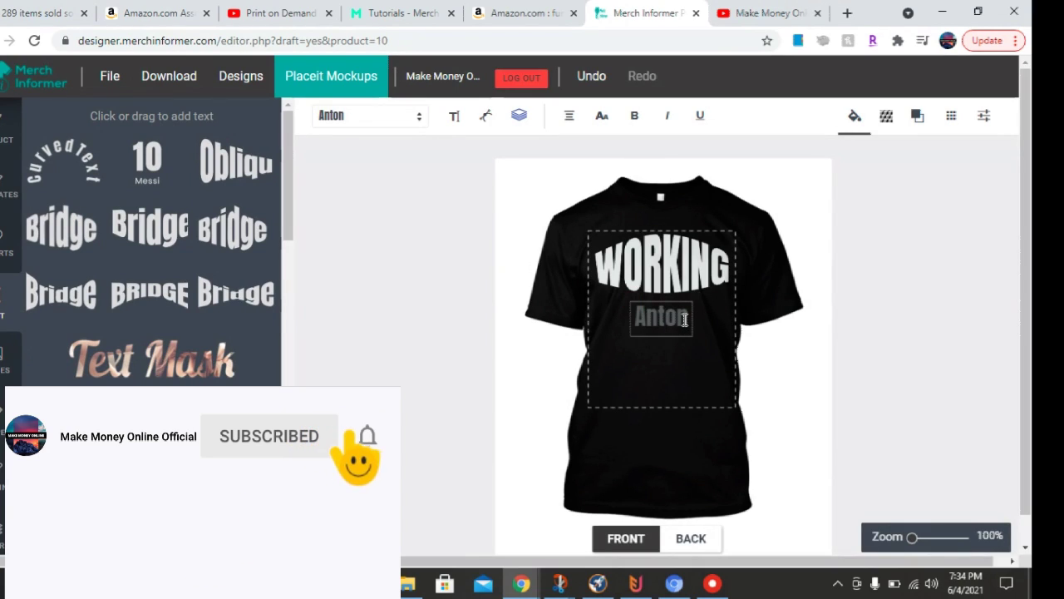
key("BackSpace")
key("BackSpace")
key("BackSpace")
key("BackSpace")
key("BackSpace")
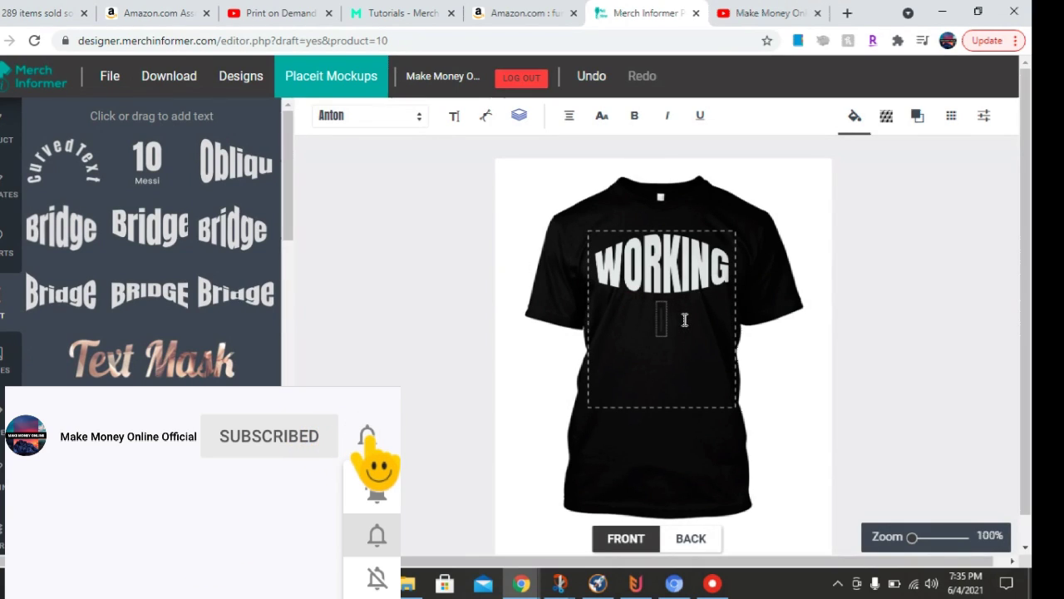
type("ON MY")
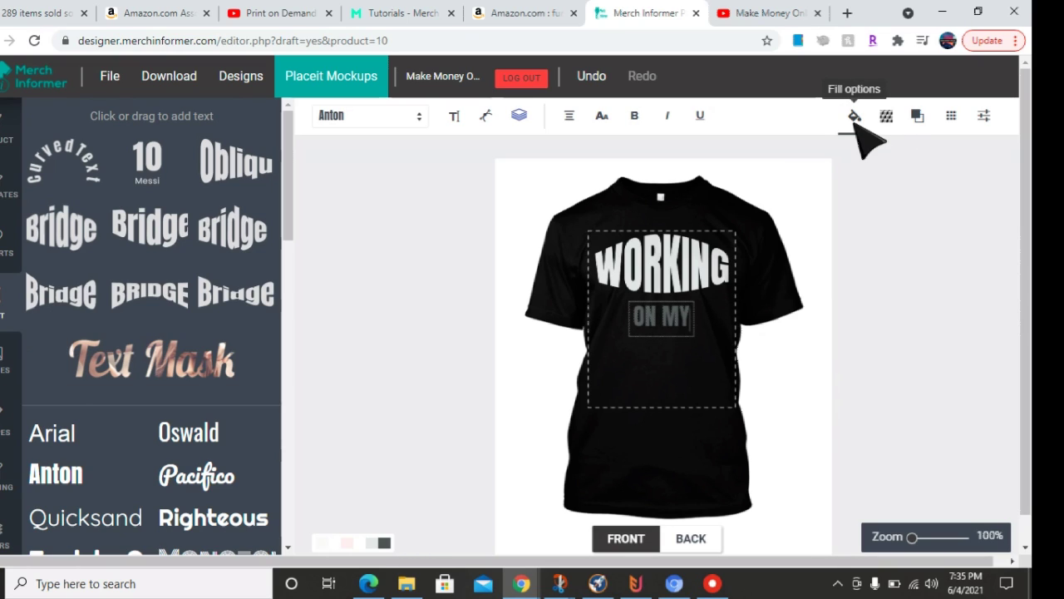
Fill the ON MY text with the light grey #e5e9e9 and enlarge it beneath WORKING.
left_click(854, 118)
left_click(826, 246)
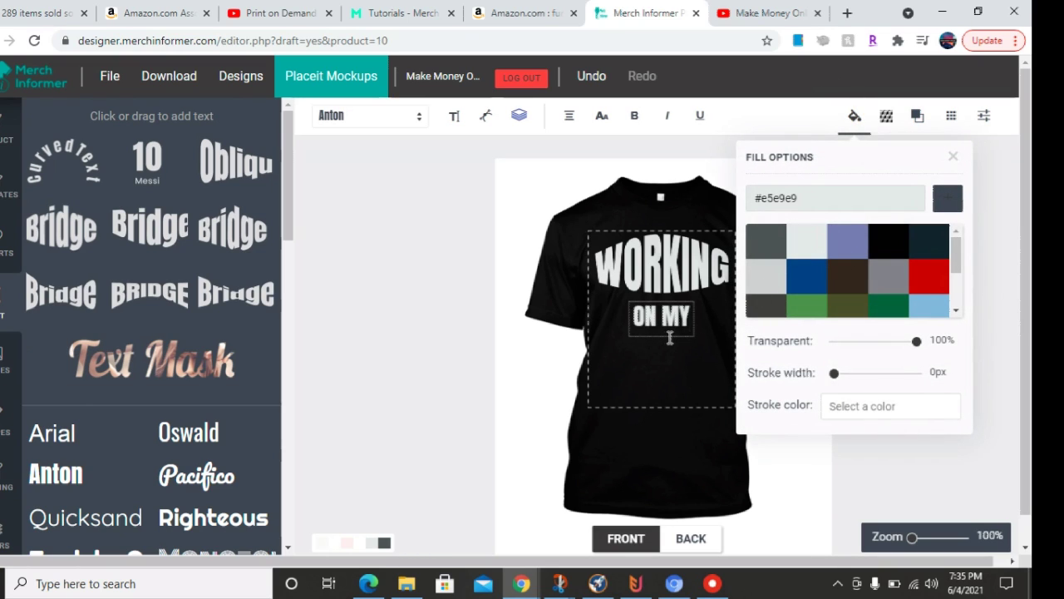
left_click(673, 341)
left_click(674, 316)
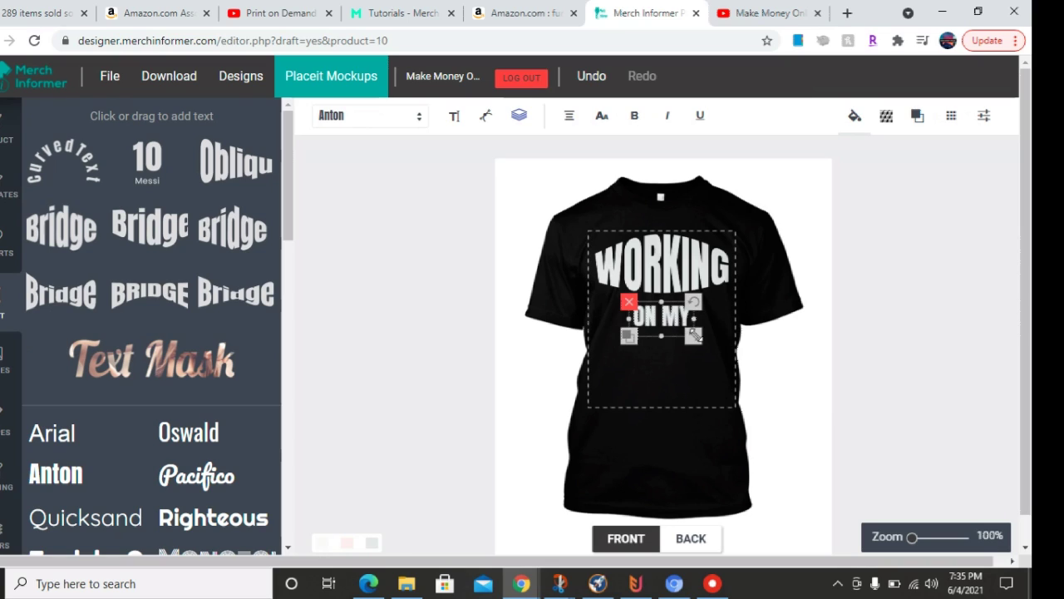
left_click_drag(702, 341, 679, 326)
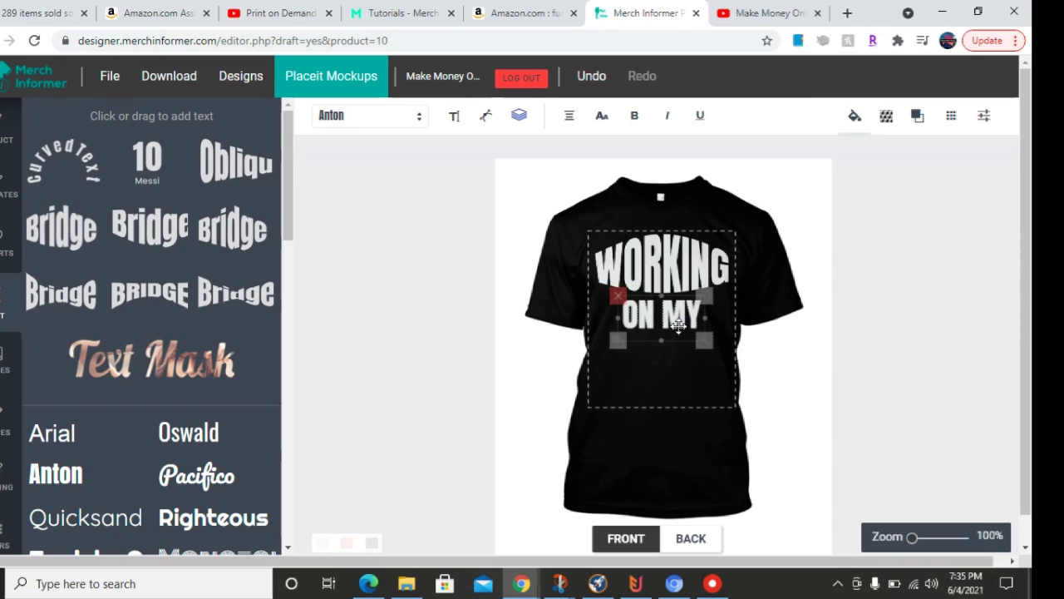
Following the Amazon reference, duplicate ON MY, place the copy below it and change its text to "DAD".
left_click(524, 14)
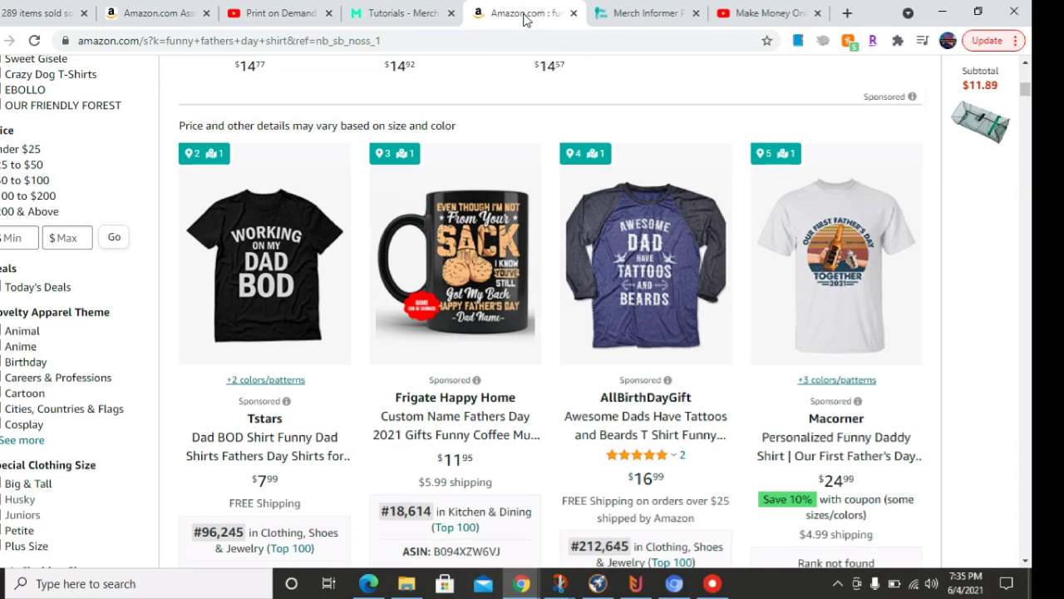
left_click(640, 13)
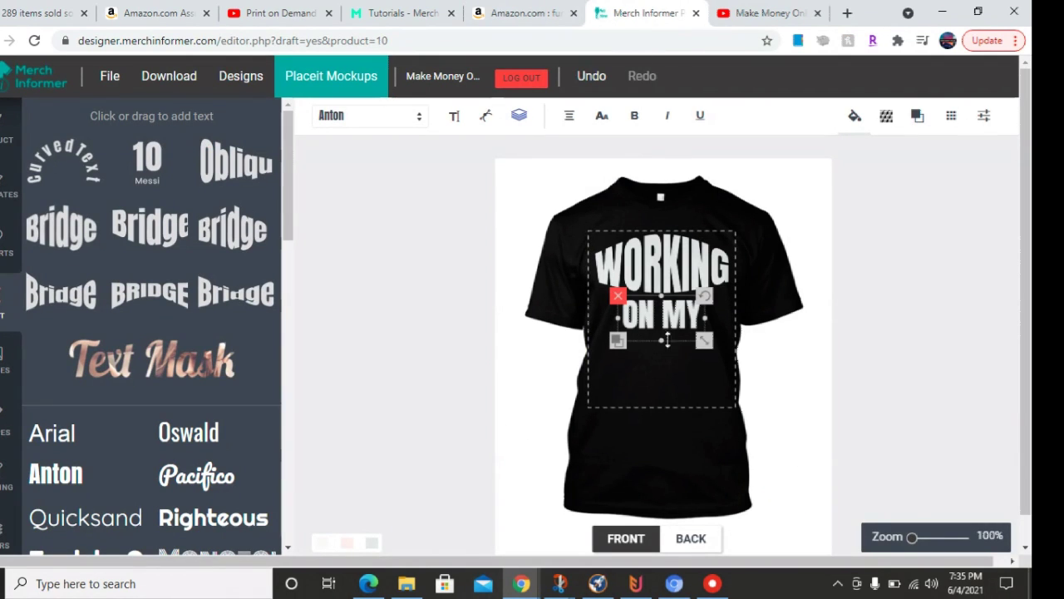
left_click(617, 343)
left_click_drag(715, 322, 690, 349)
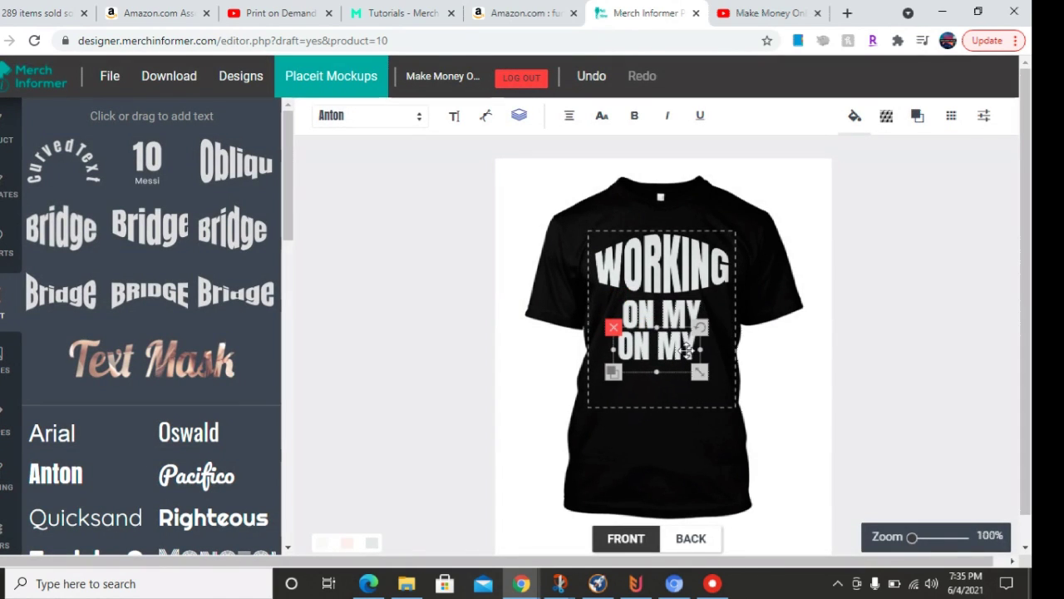
key("Escape")
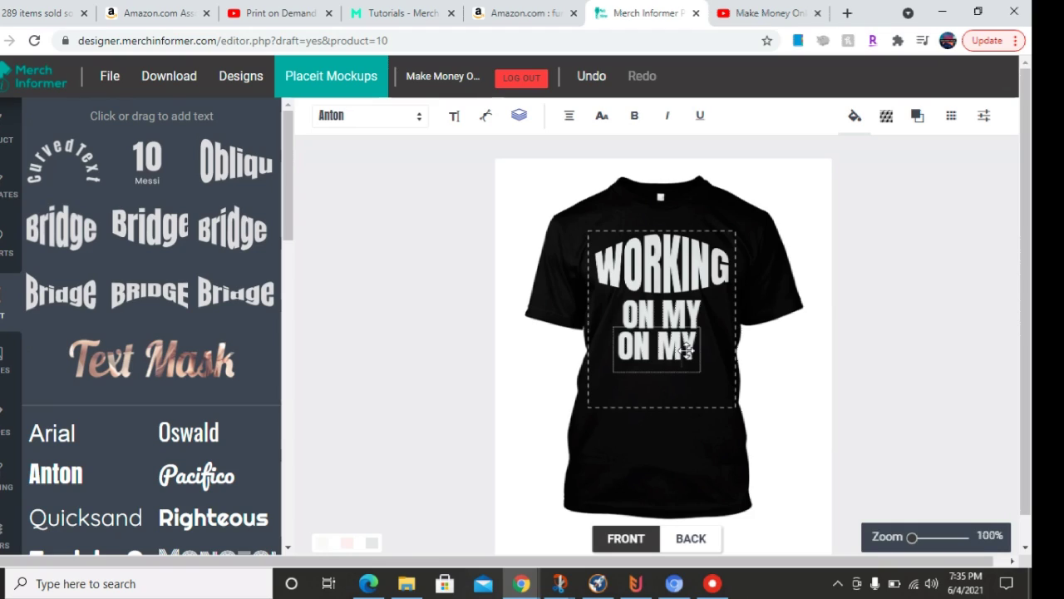
key("BackSpace")
key("BackSpace")
key("BackSpace")
key("BackSpace")
key("BackSpace")
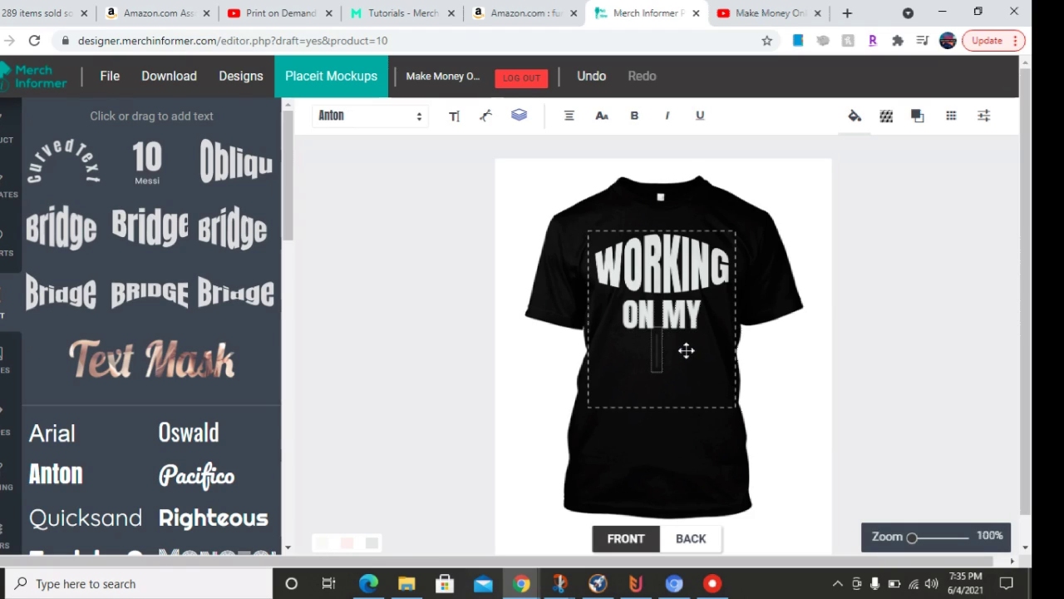
type("DA")
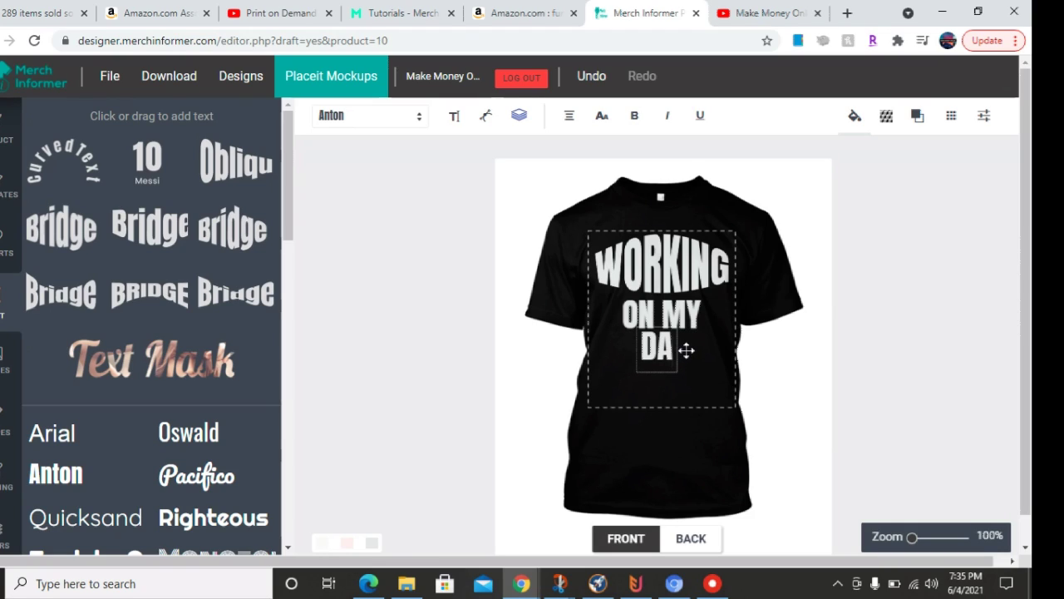
type("D")
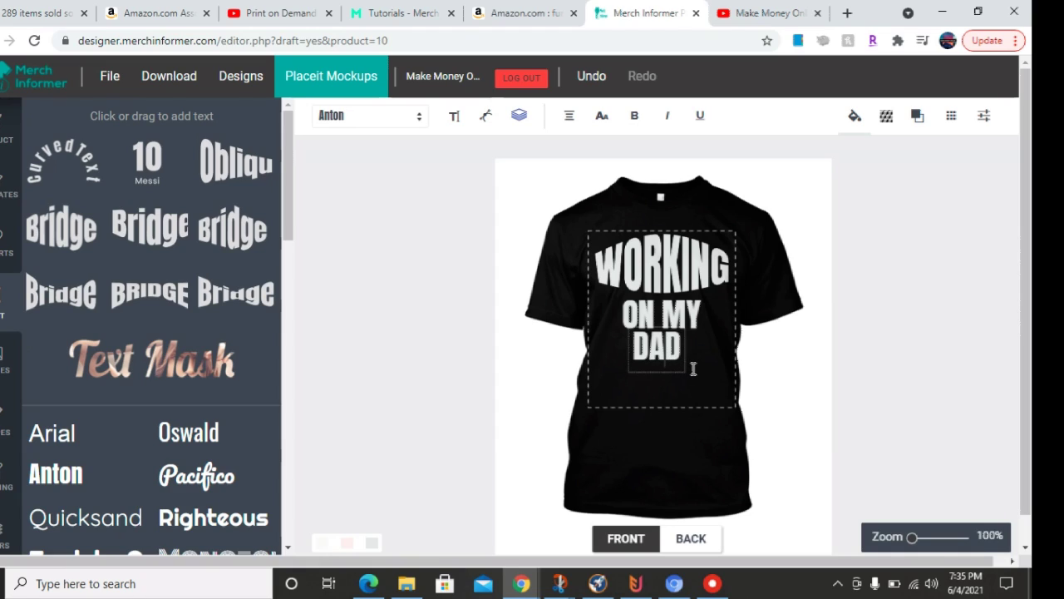
Enlarge the DAD text and position it directly under ON MY.
left_click(691, 365)
left_click(666, 353)
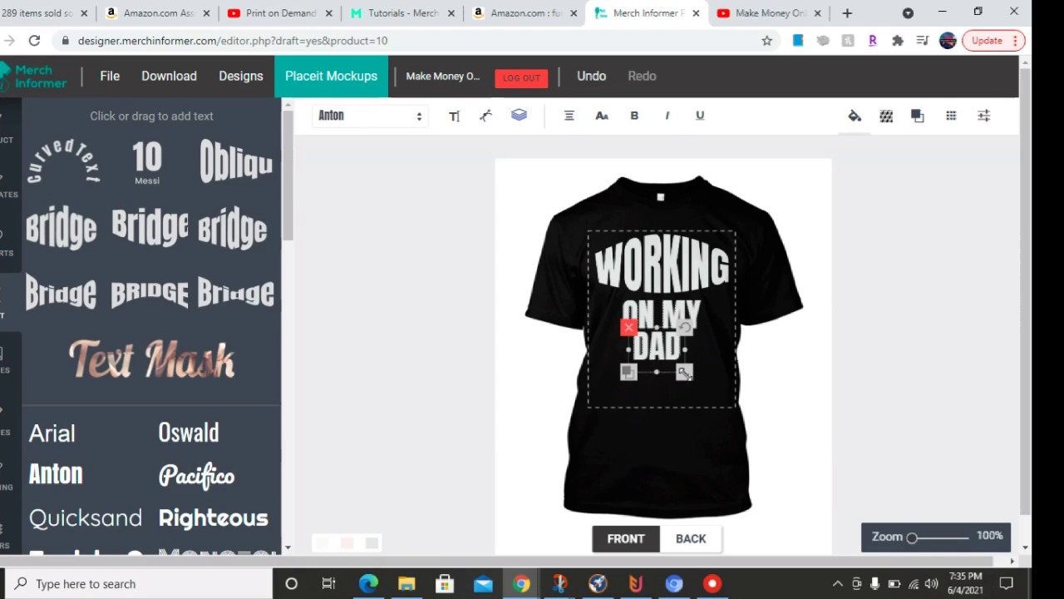
mouse_move(686, 373)
left_mouse_down()
mouse_move(711, 386)
mouse_move(683, 355)
left_mouse_up()
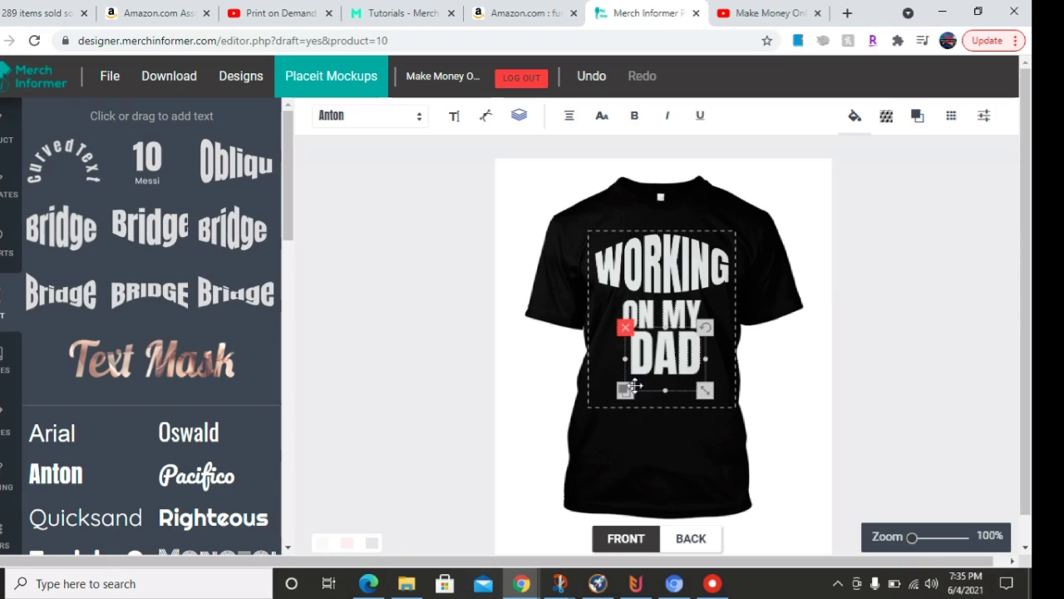
Duplicate DAD, place the copy beneath it and change its text to "BOD".
left_click(629, 387)
mouse_move(708, 383)
left_mouse_down()
mouse_move(667, 407)
mouse_move(687, 391)
left_mouse_up()
key("BackSpace")
key("BackSpace")
key("BackSpace")
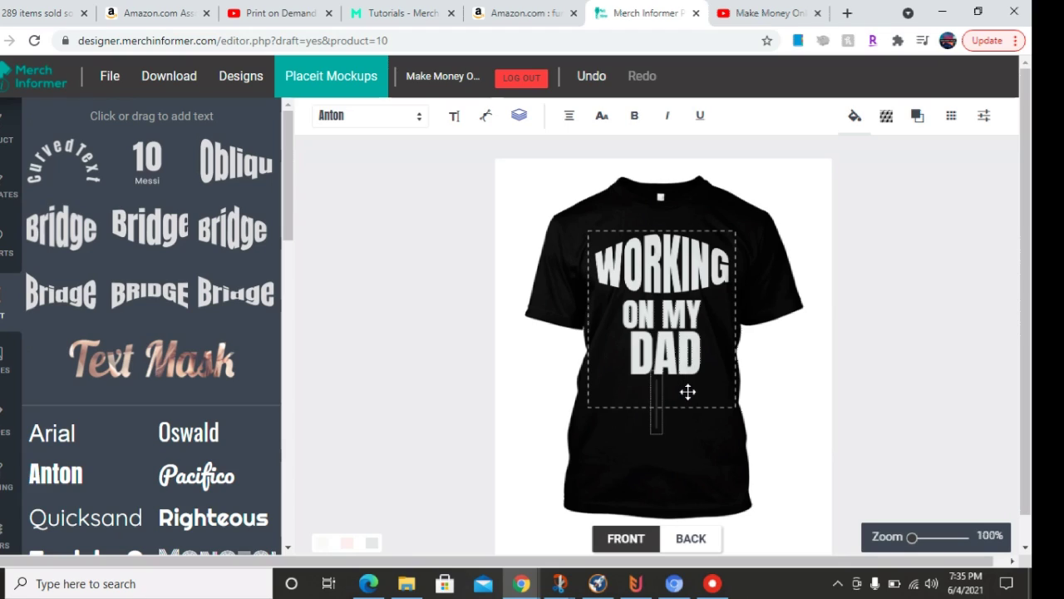
type("BO")
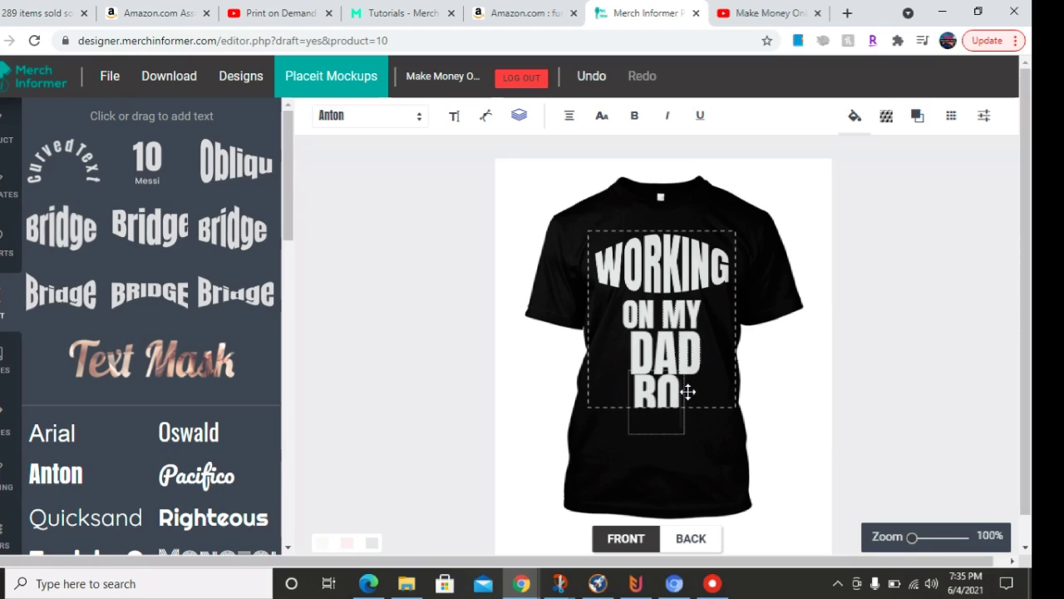
type("D")
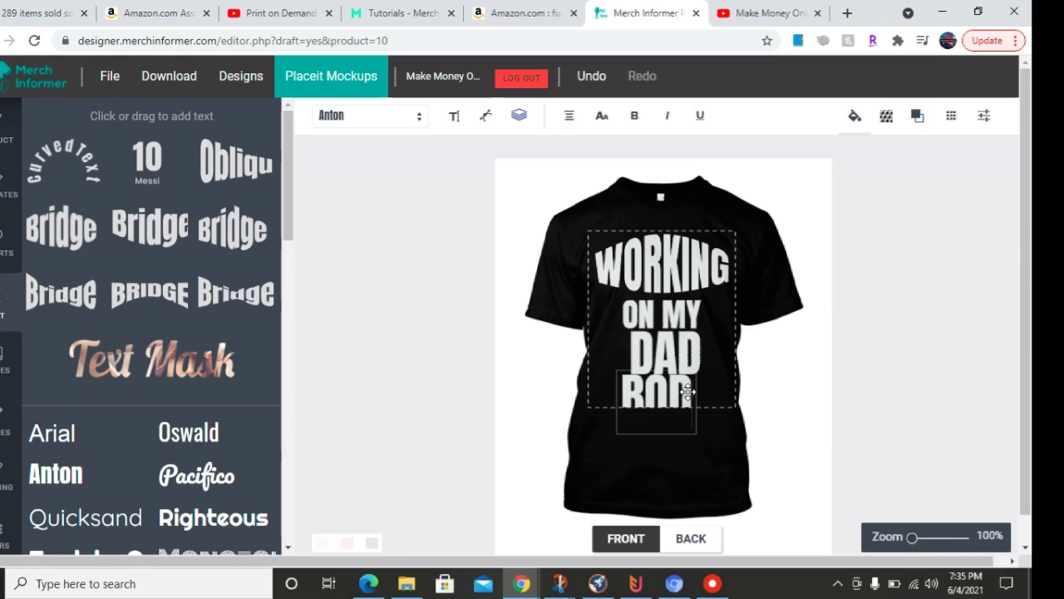
Shrink ON MY and move it closer to WORKING, and shift DAD and BOD up to fit inside the print area.
left_click(674, 265)
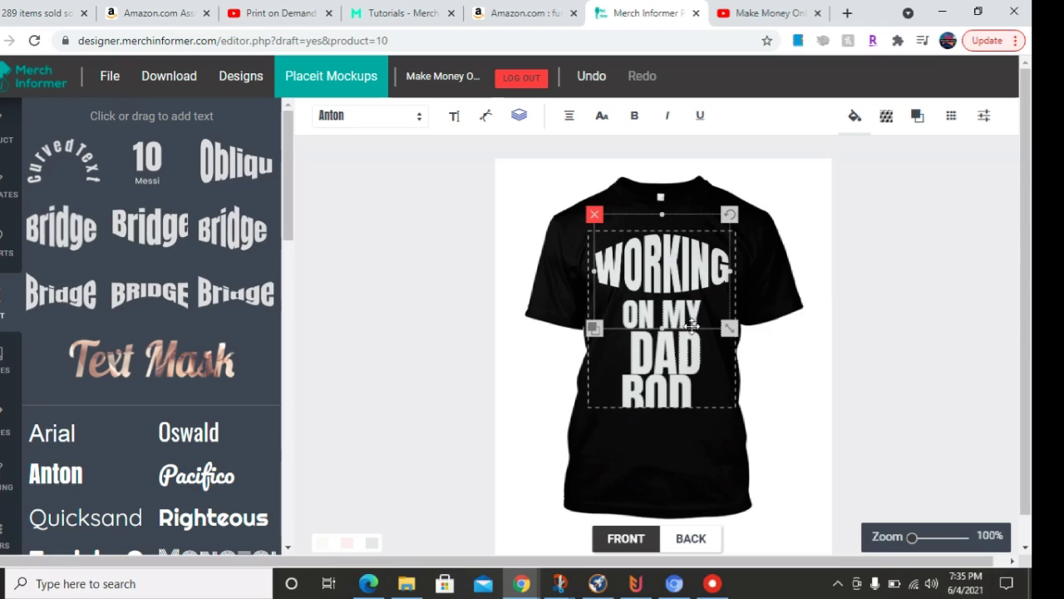
left_click(689, 315)
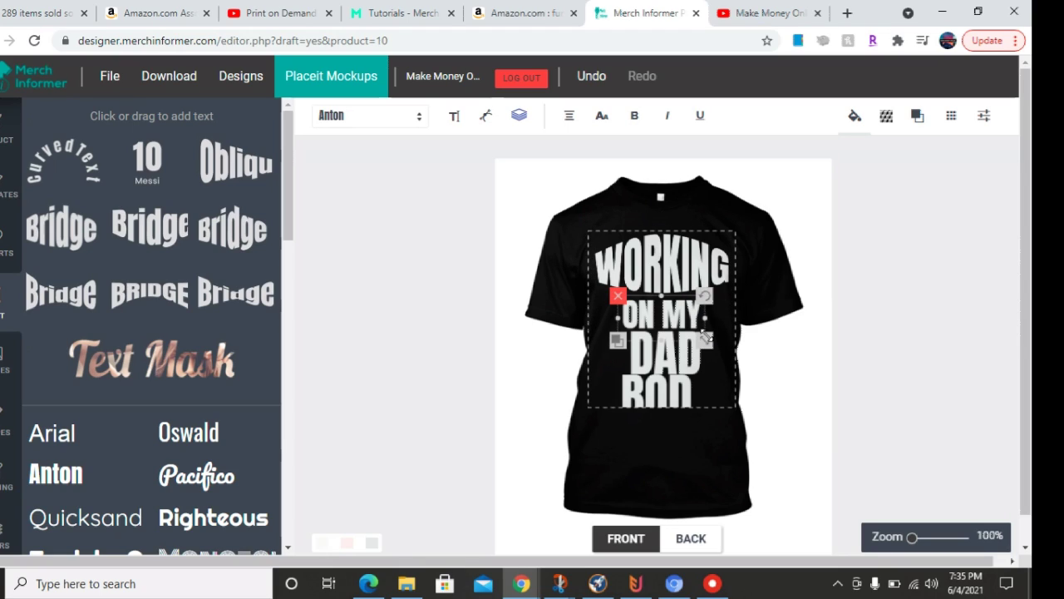
left_click_drag(703, 335, 687, 312)
left_click(683, 365)
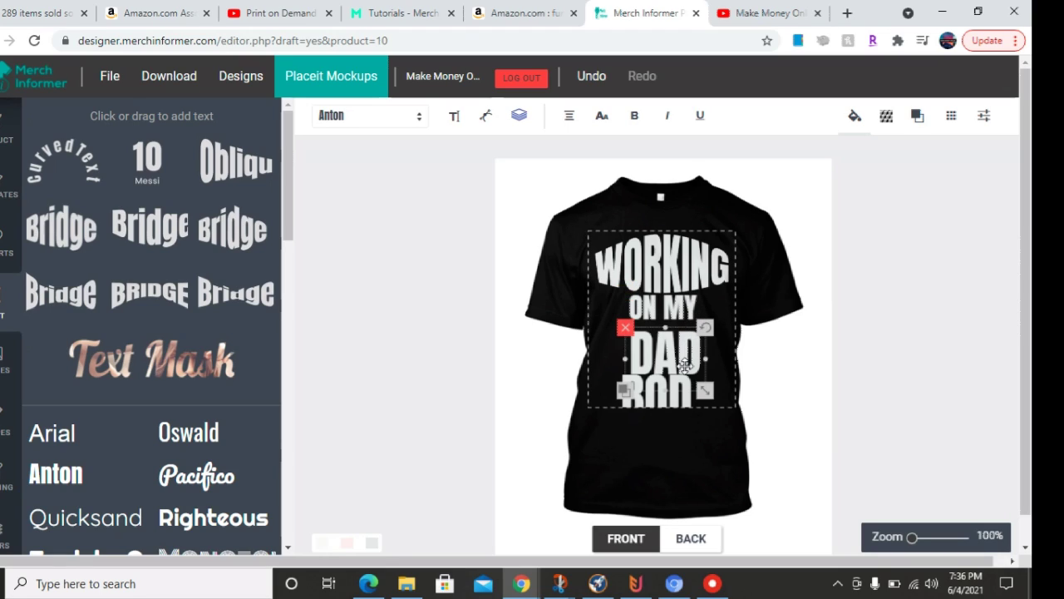
left_click_drag(683, 364, 683, 356)
left_click(687, 393)
left_click_drag(687, 393, 688, 386)
left_click(684, 266)
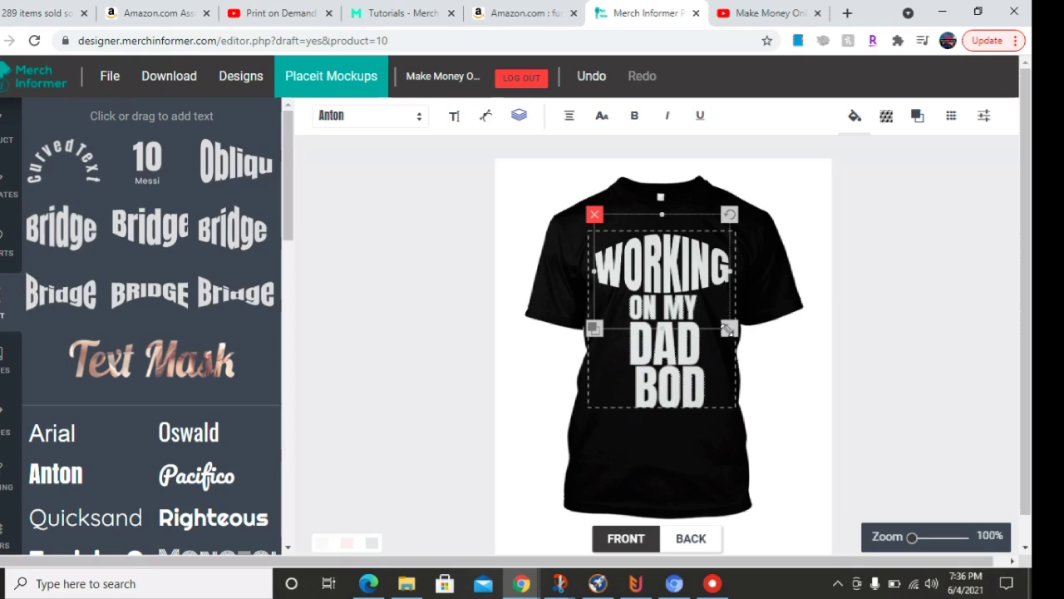
Shrink WORKING slightly, nudge it up to the print area's upper edge, and move ON MY up closer beneath it.
left_click_drag(728, 329, 723, 322)
left_click_drag(696, 268, 695, 265)
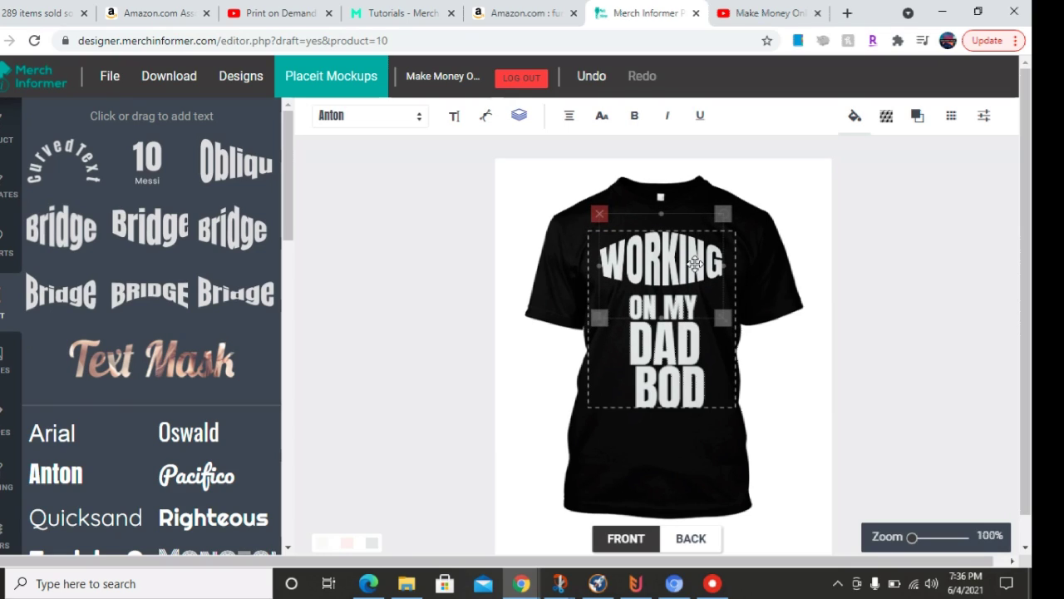
left_click(703, 370)
left_click(672, 308)
left_click_drag(673, 308, 673, 301)
Move DAD up under ON MY, then shift BOD up and align it directly beneath DAD.
left_click(673, 349)
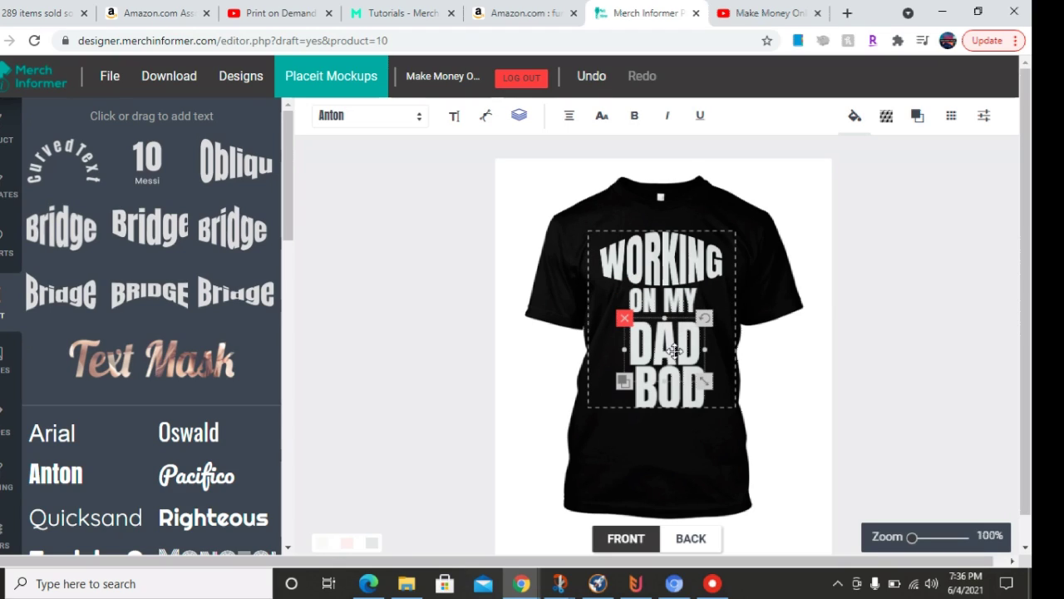
left_click_drag(673, 351, 674, 345)
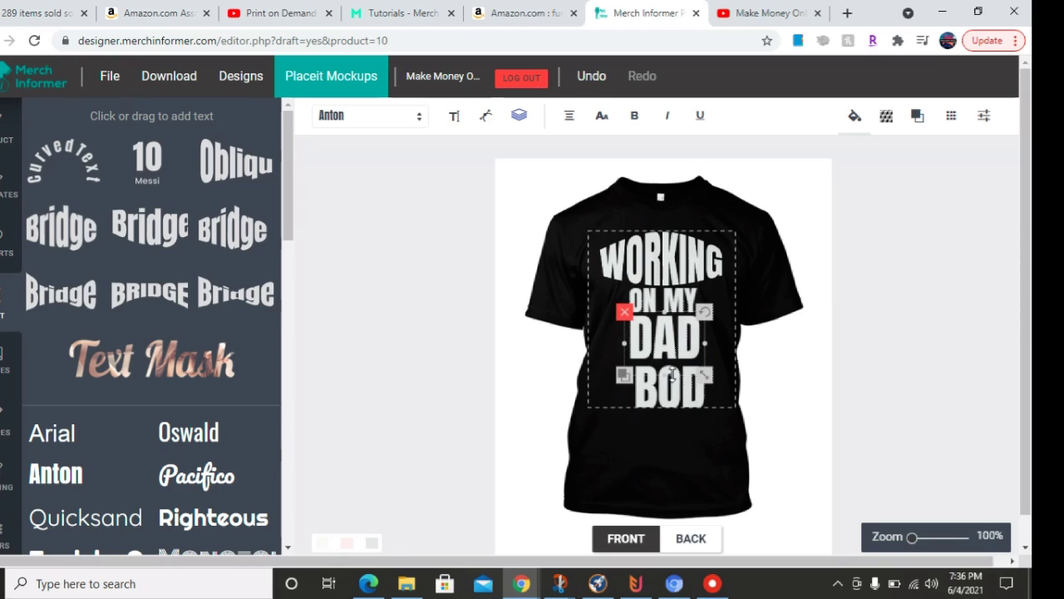
left_click(673, 387)
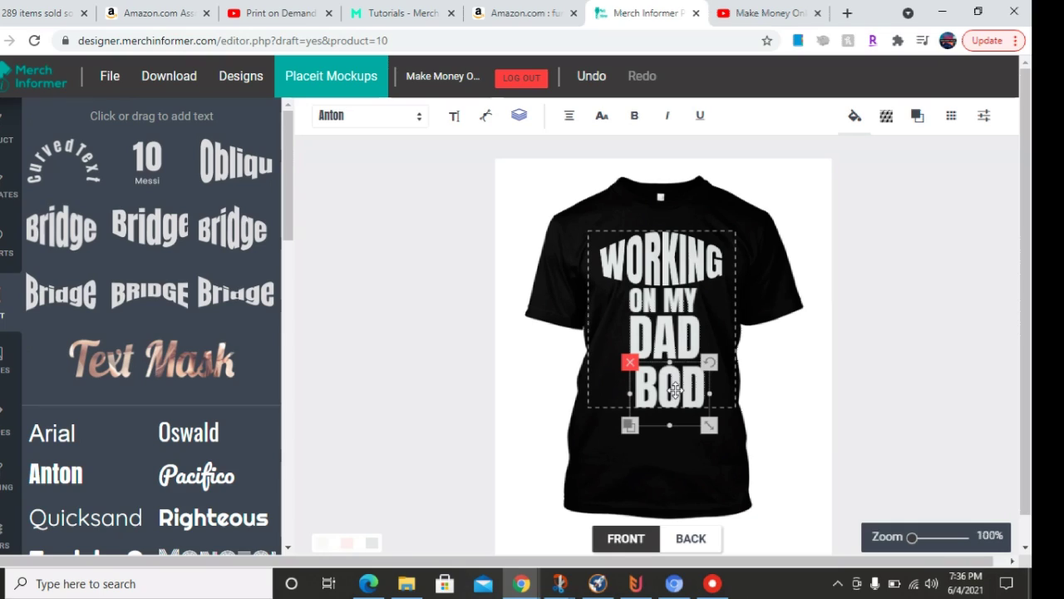
left_click_drag(673, 389, 670, 386)
left_click(687, 353)
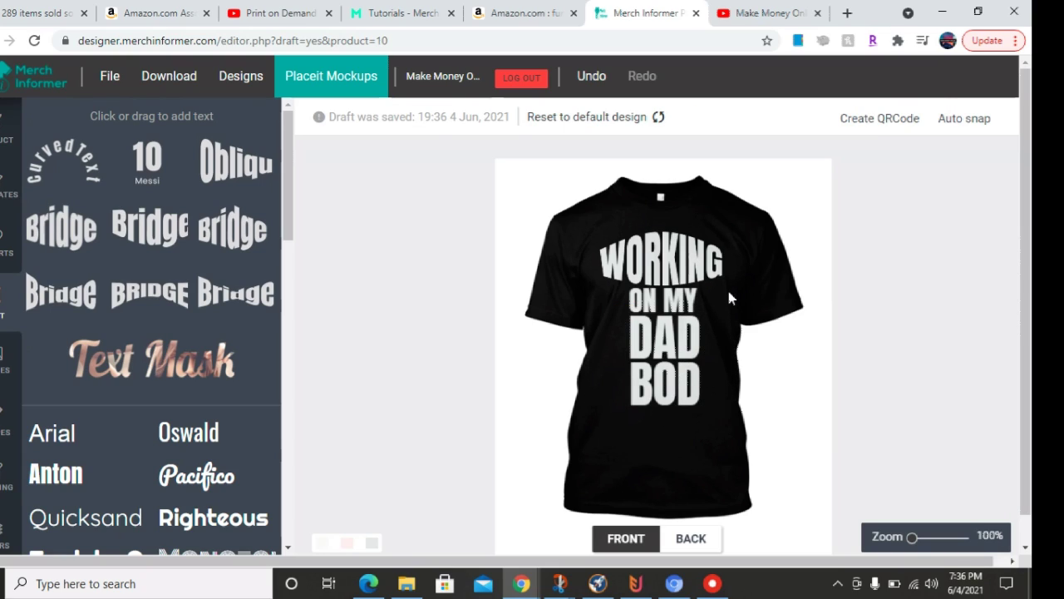
Compare the layout with the Amazon reference shirt and enlarge BOD so it is wider than DAD.
left_click(677, 268)
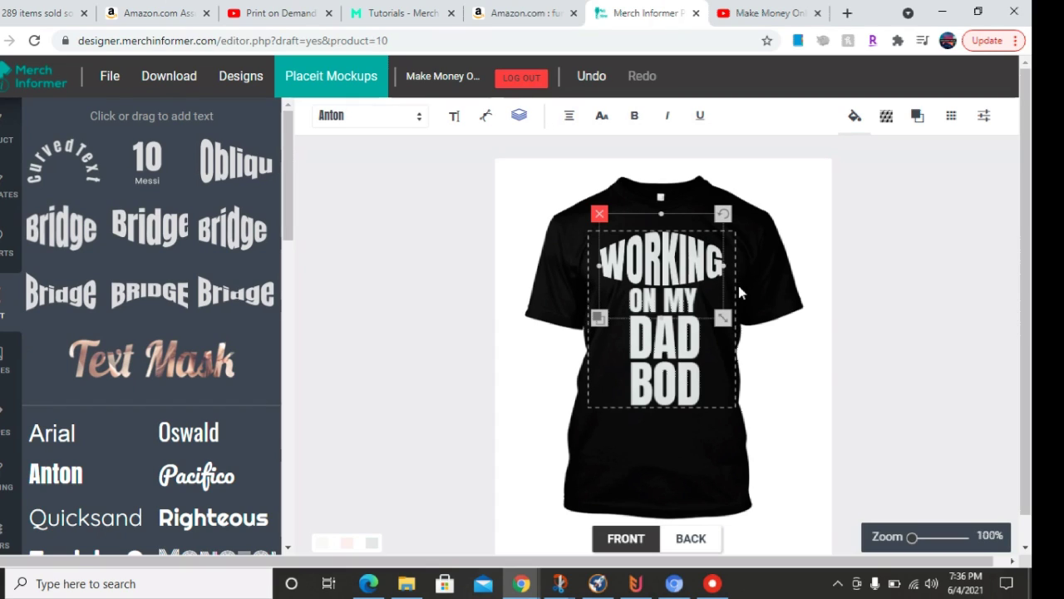
left_click(512, 14)
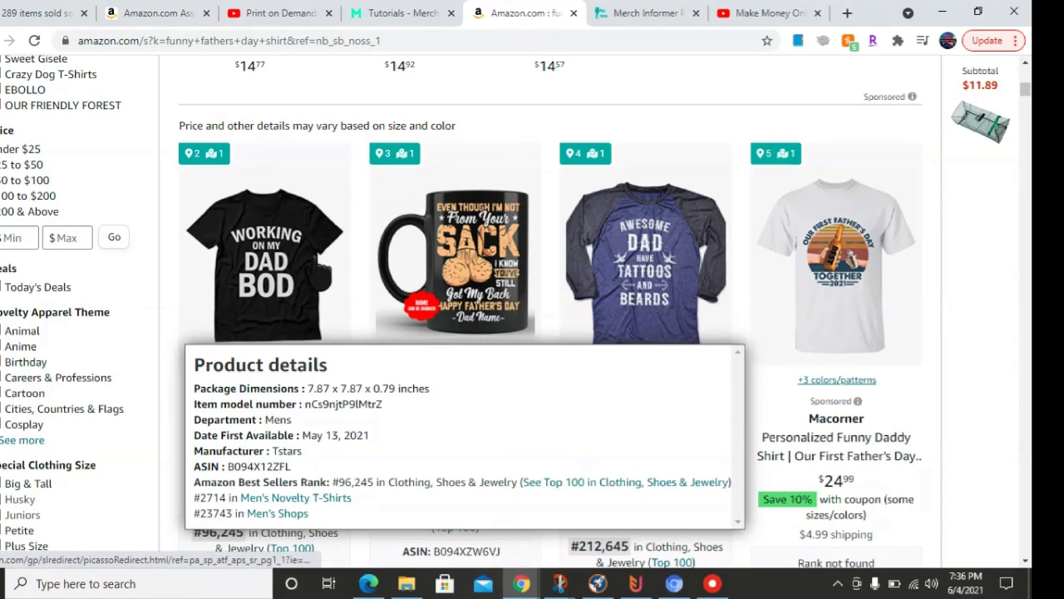
mouse_move(284, 296)
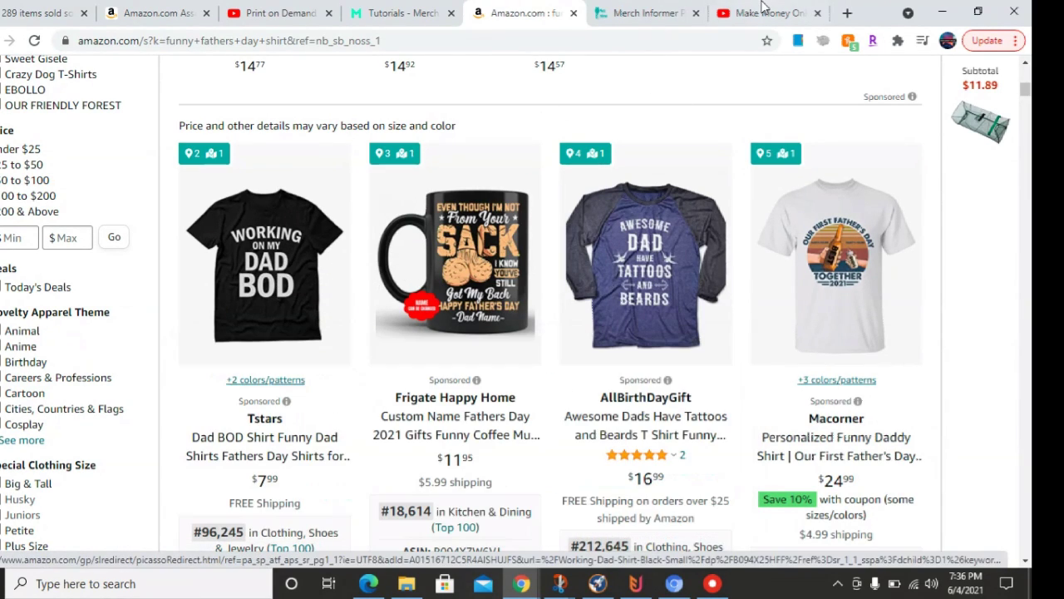
left_click(646, 18)
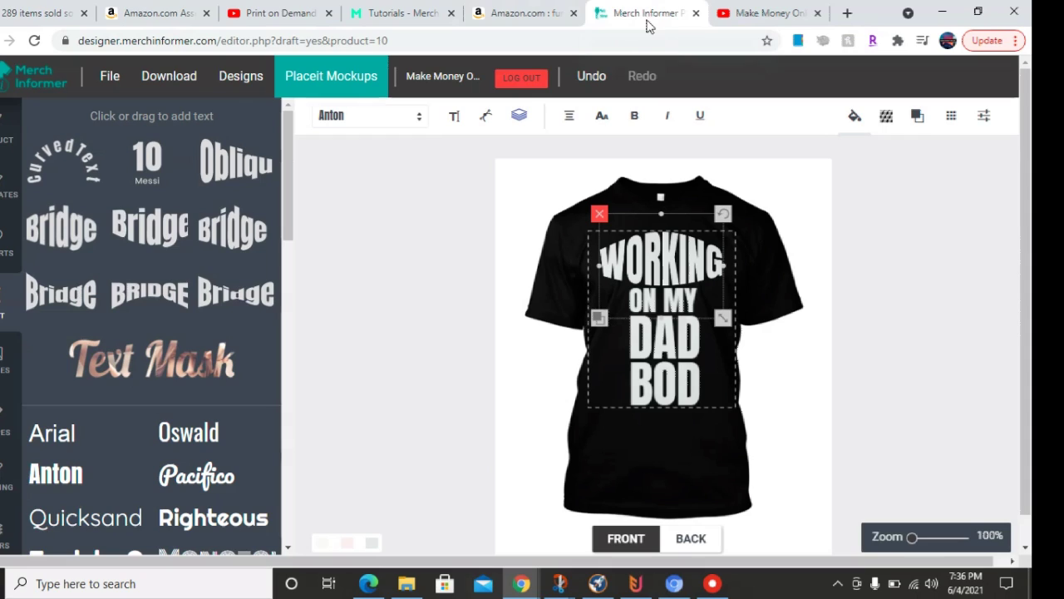
left_click(675, 378)
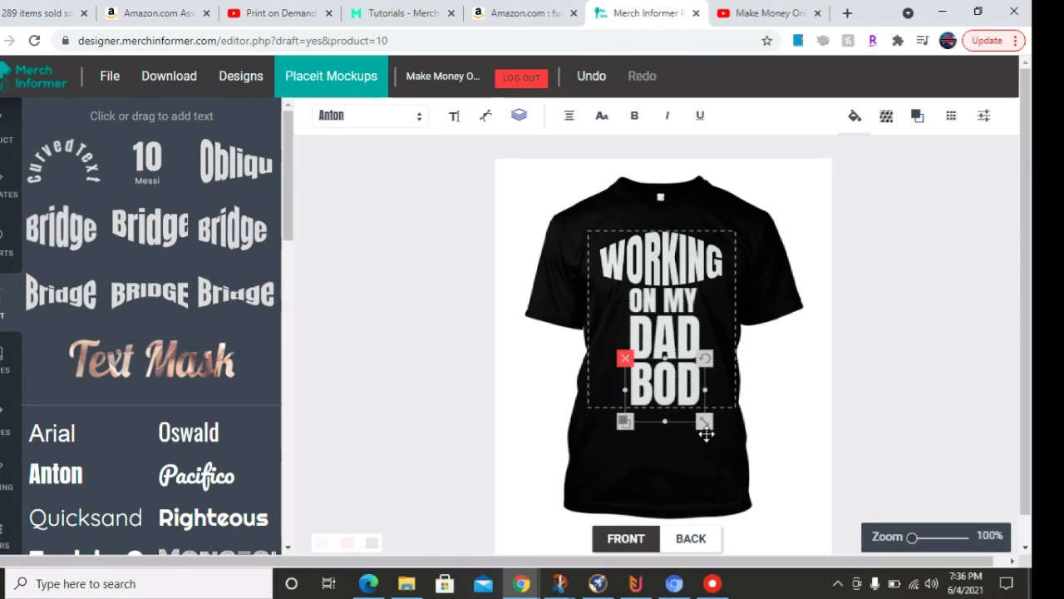
mouse_move(706, 429)
left_mouse_down()
mouse_move(726, 435)
mouse_move(681, 421)
mouse_move(714, 426)
left_mouse_up()
left_click(665, 381)
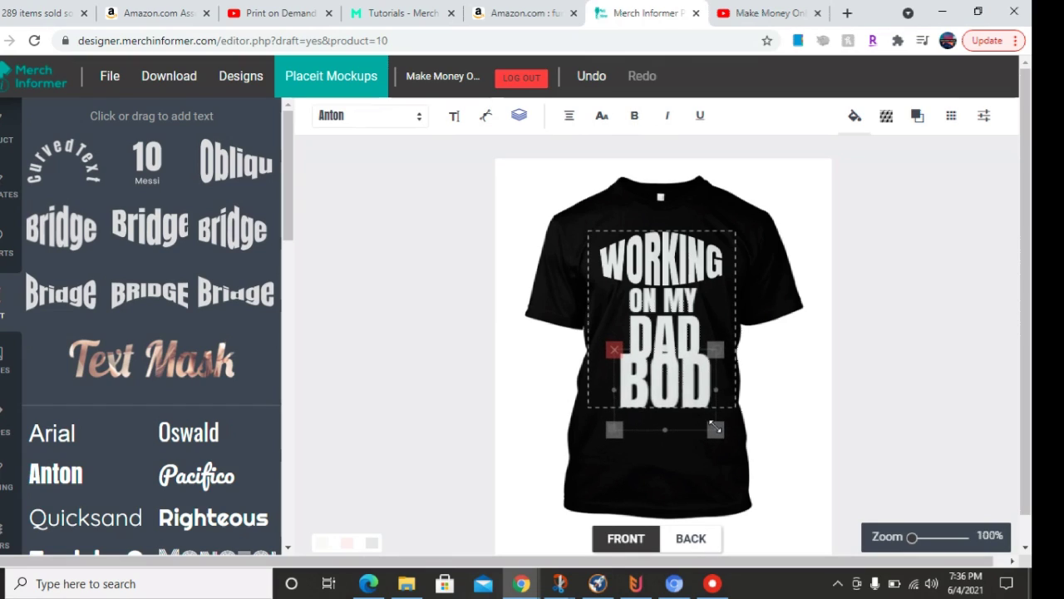
Shrink DAD and ON MY slightly so they sit narrower above BOD, and deselect the text.
left_click(682, 332)
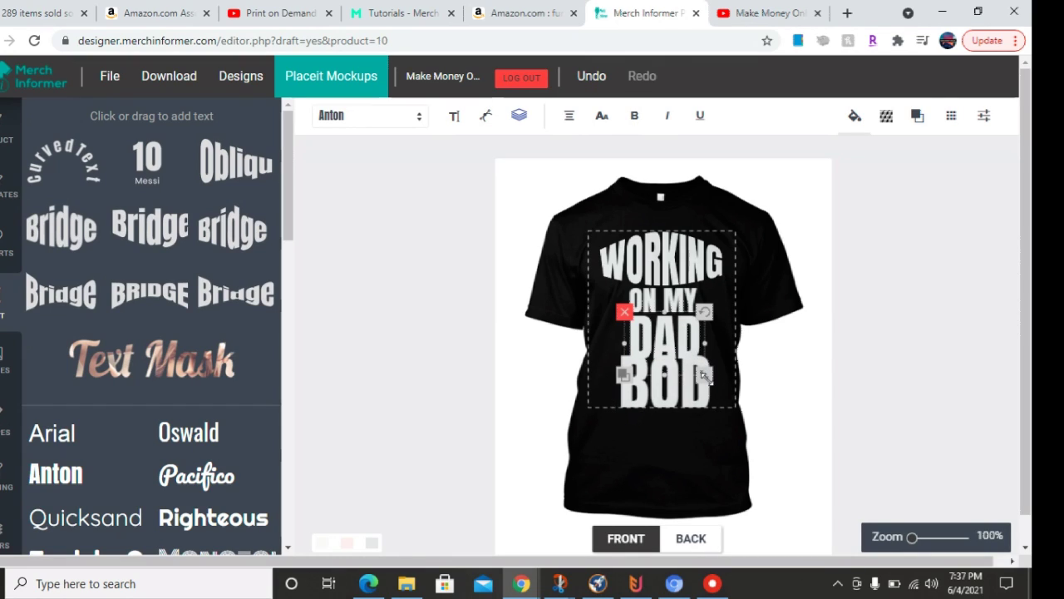
left_click_drag(704, 373, 689, 347)
left_click(675, 301)
left_click(682, 344)
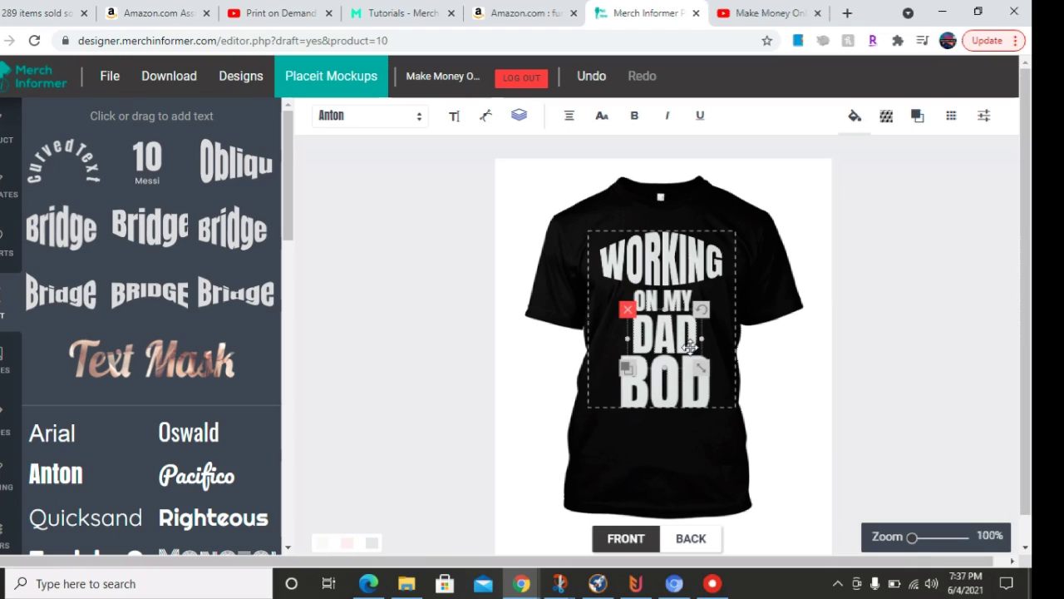
left_click(731, 322)
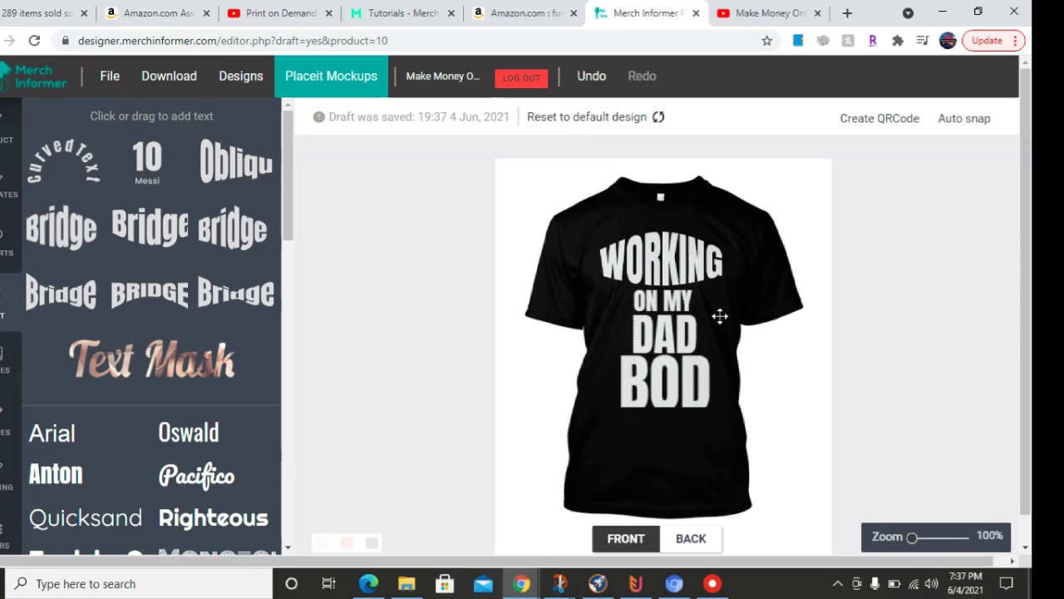
Download the finished shirt design as a PNG and open the downloaded file.
left_click(109, 79)
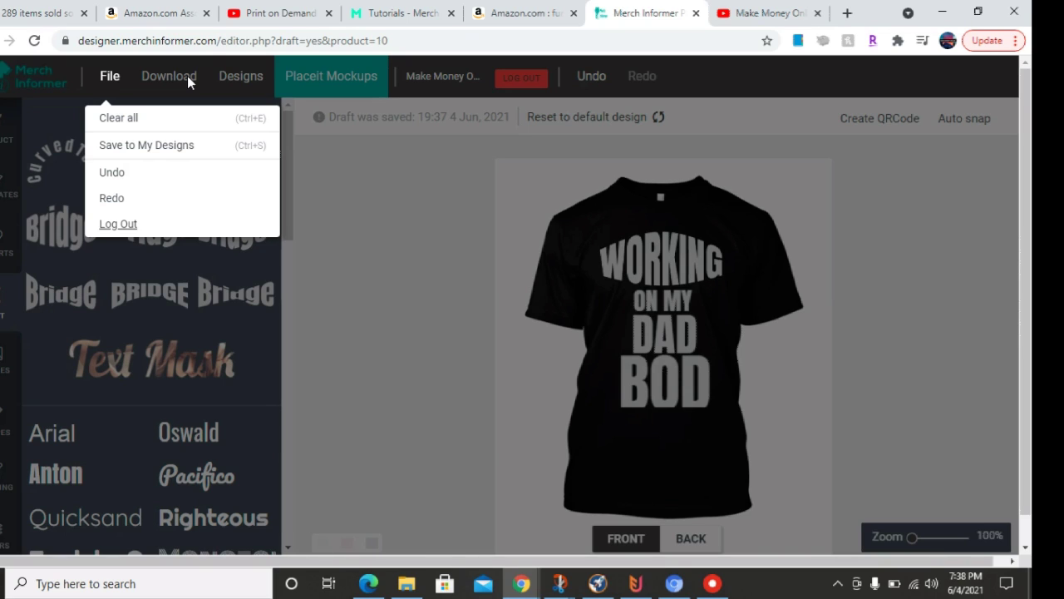
left_click(177, 75)
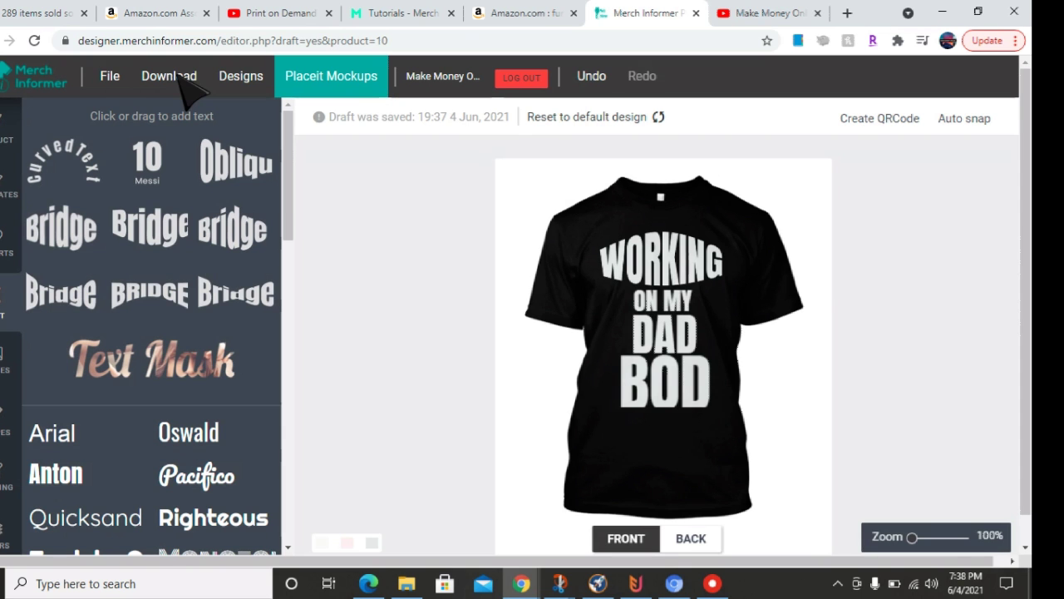
left_click(177, 75)
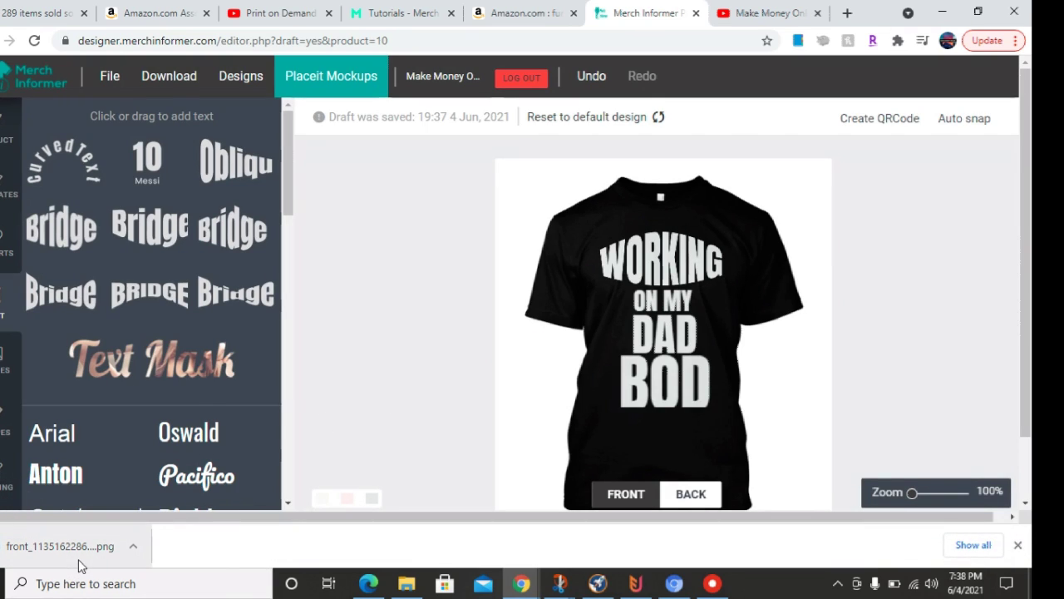
left_click(81, 564)
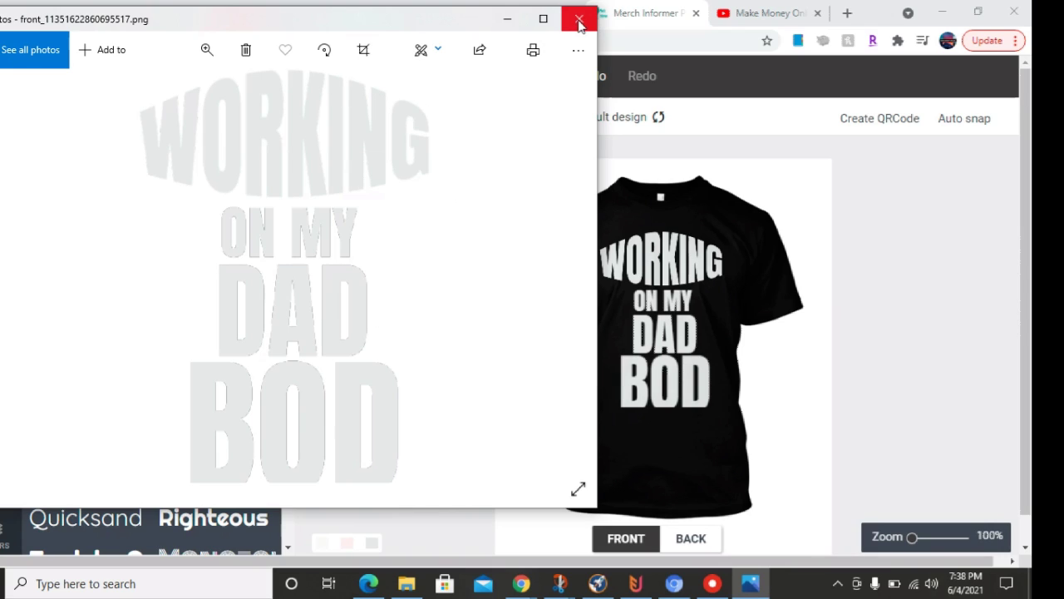
Switch to Flying Upload, go from the upload screen to its design editor, and close the PNG preview.
left_click(635, 584)
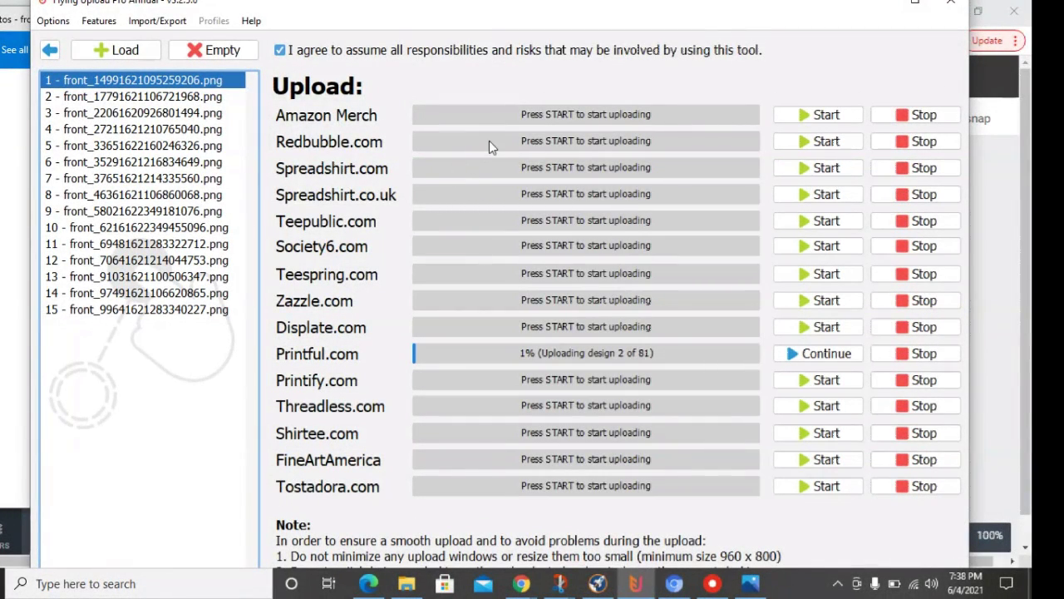
left_click(46, 48)
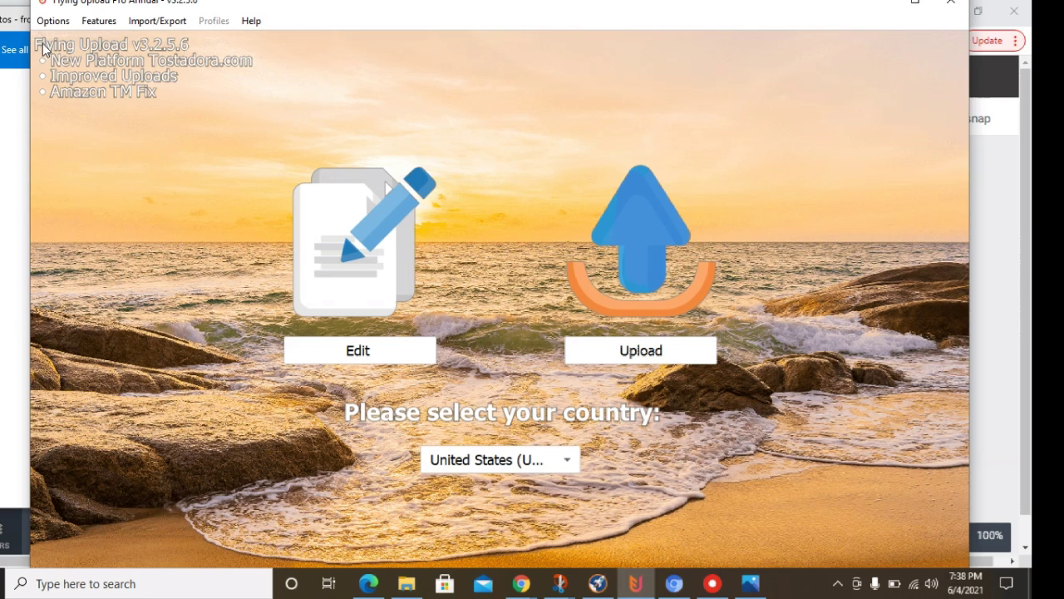
left_click(363, 297)
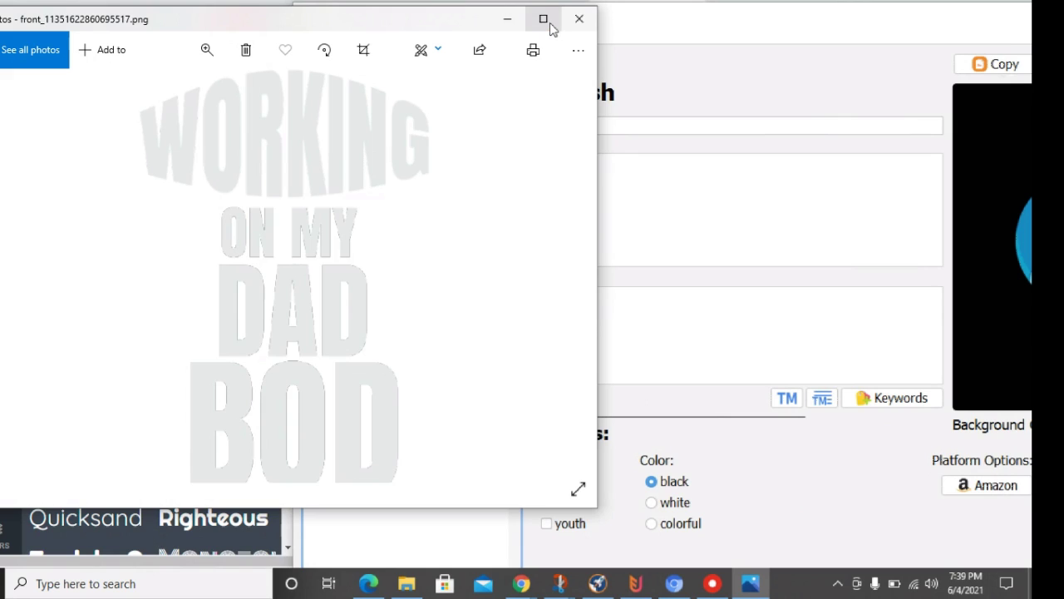
left_click(580, 18)
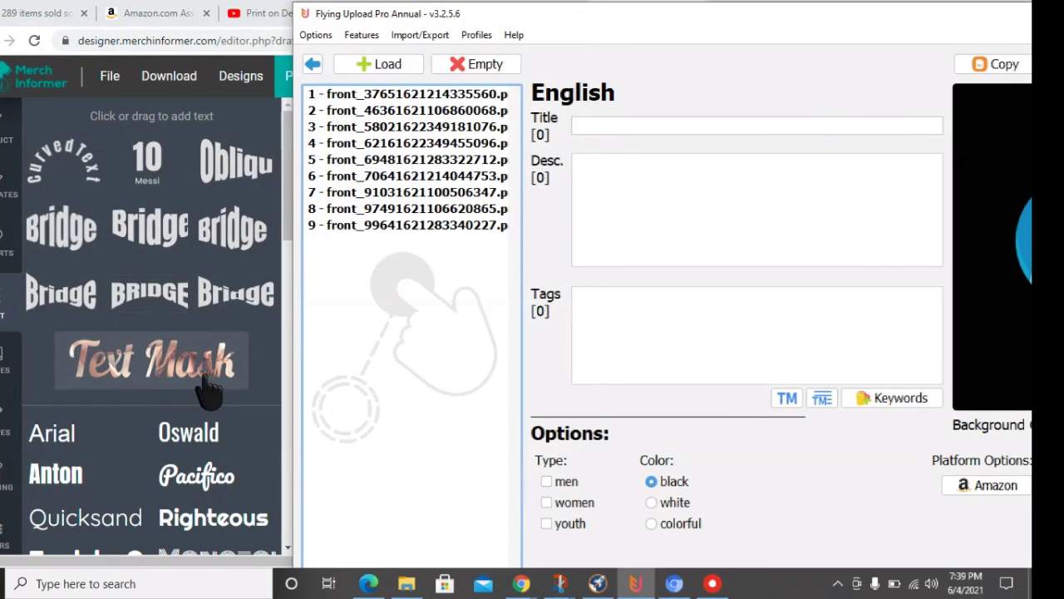
Return to Merch Informer, download the design again, and narrow the browser window to uncover Flying Upload's design list.
left_click(265, 424)
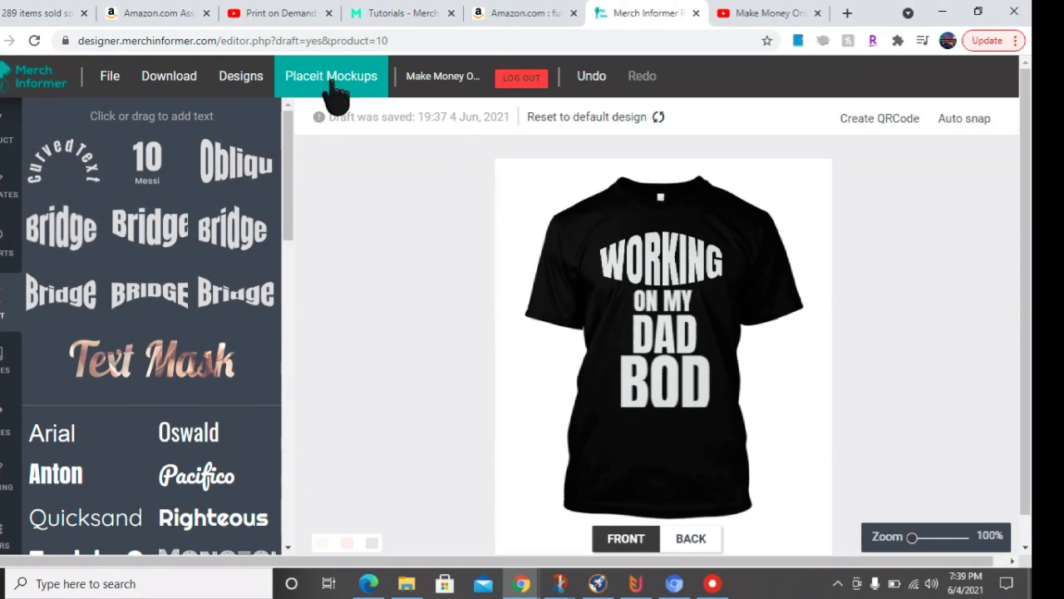
left_click(168, 87)
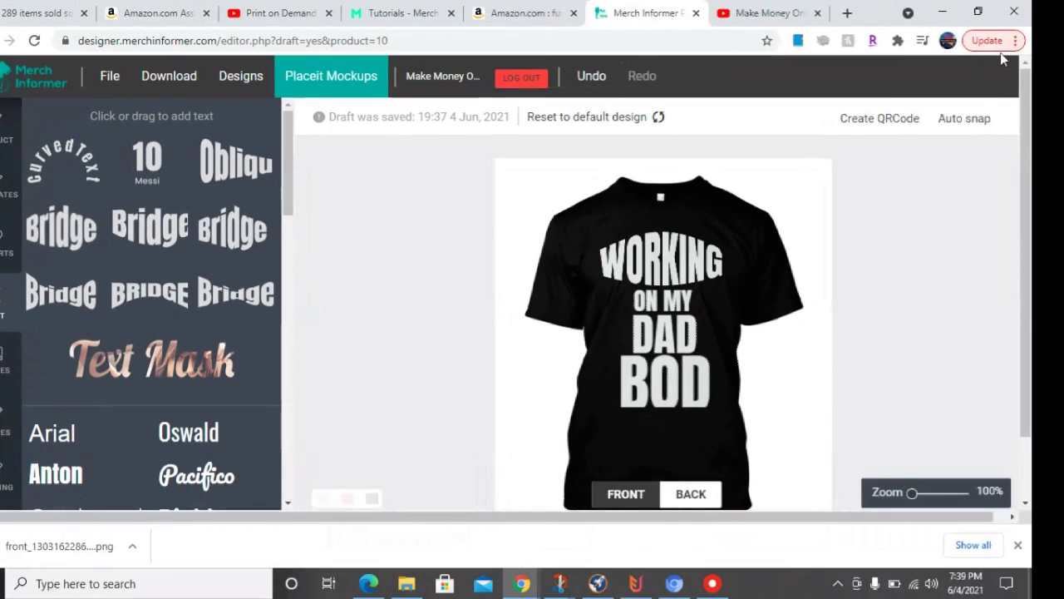
left_click(978, 11)
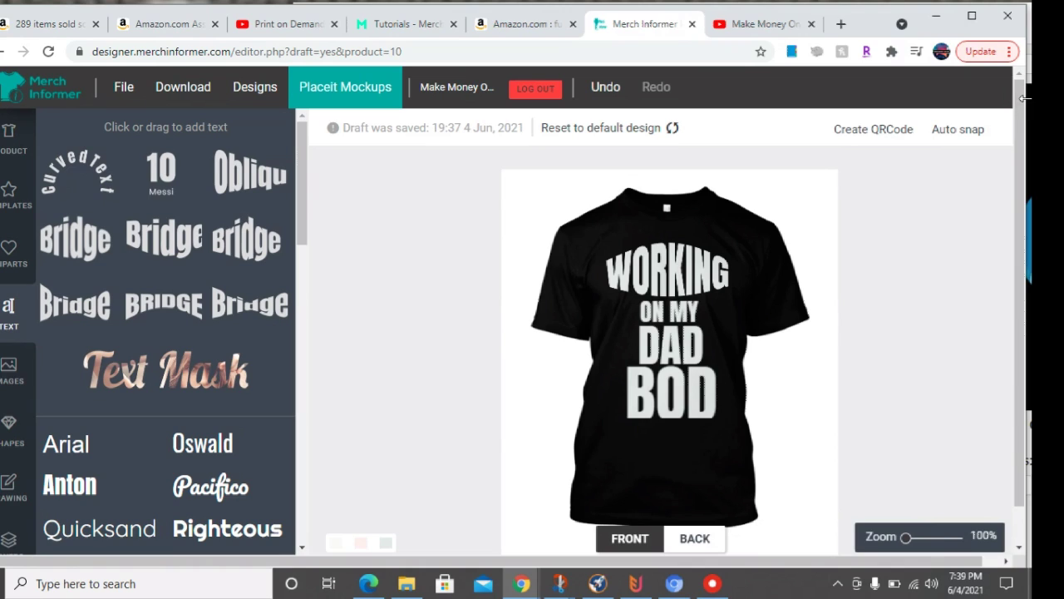
left_click_drag(1025, 101, 451, 143)
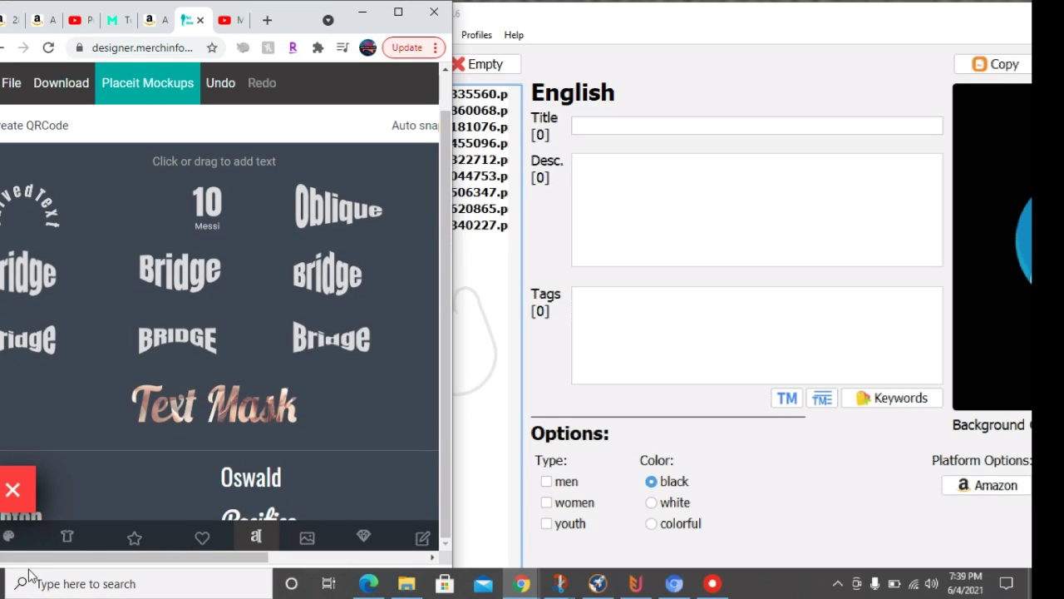
Add the downloaded PNG to Flying Upload's design list, select it, and reposition the window to show the whole editor with its preview.
left_click_drag(33, 570, 483, 409)
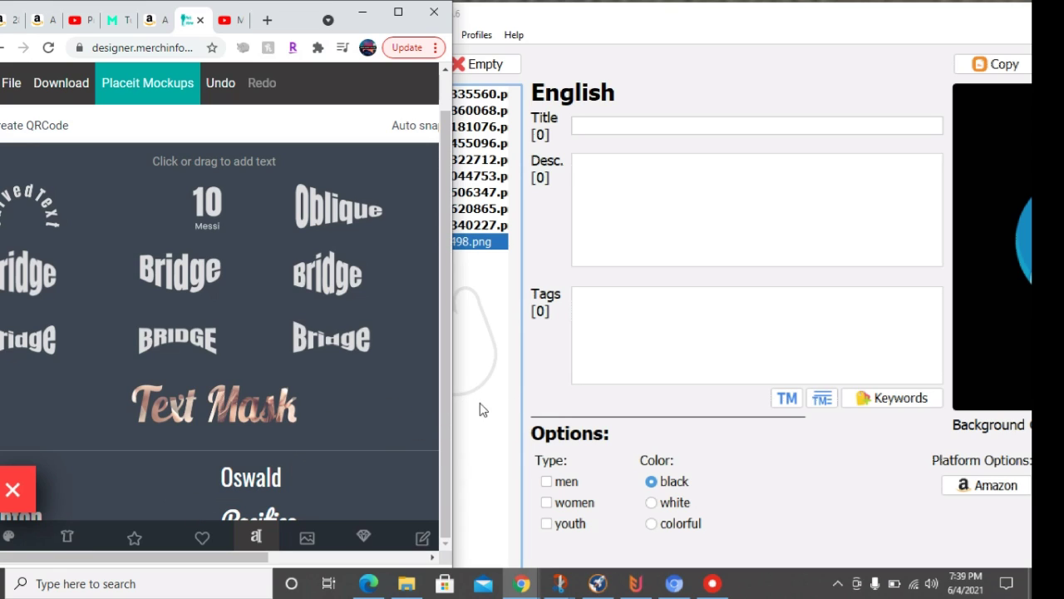
left_click(484, 248)
left_click_drag(844, 23, 539, 29)
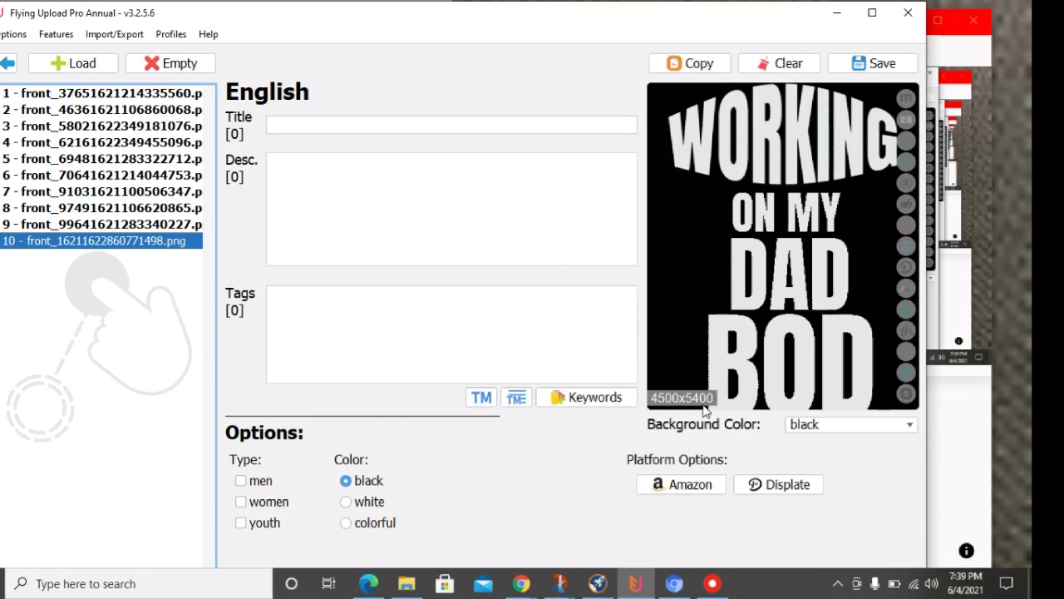
left_click_drag(472, 8, 564, 7)
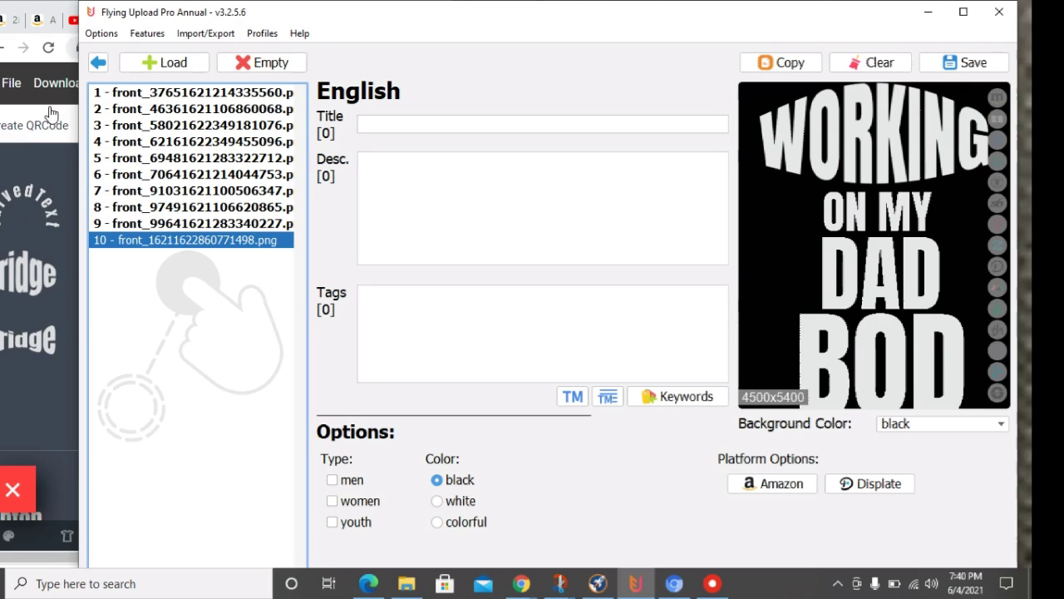
Switch to the Merch by Amazon dashboard in the browser and widen the window to view the sales figures.
left_click(2, 29)
left_click_drag(451, 104, 1028, 105)
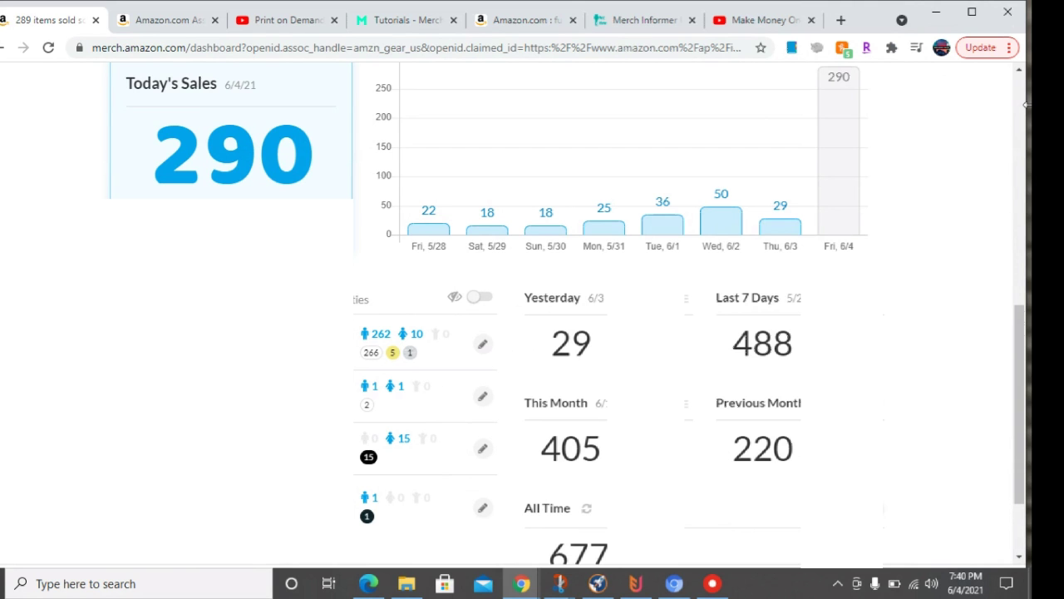